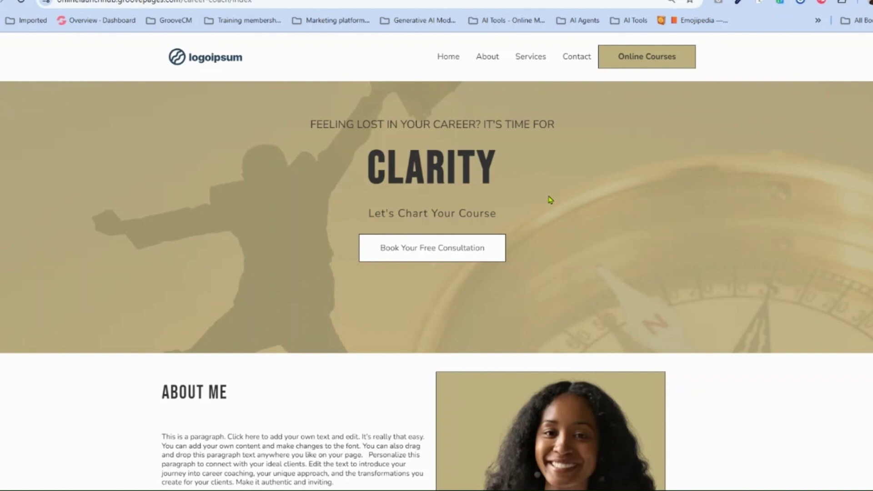
- Examine the published career coach site's Home and About pages down to the coaching services section
{"action": "scroll", "coordinate": [583, 203], "scroll_direction": "down", "scroll_amount": 3}
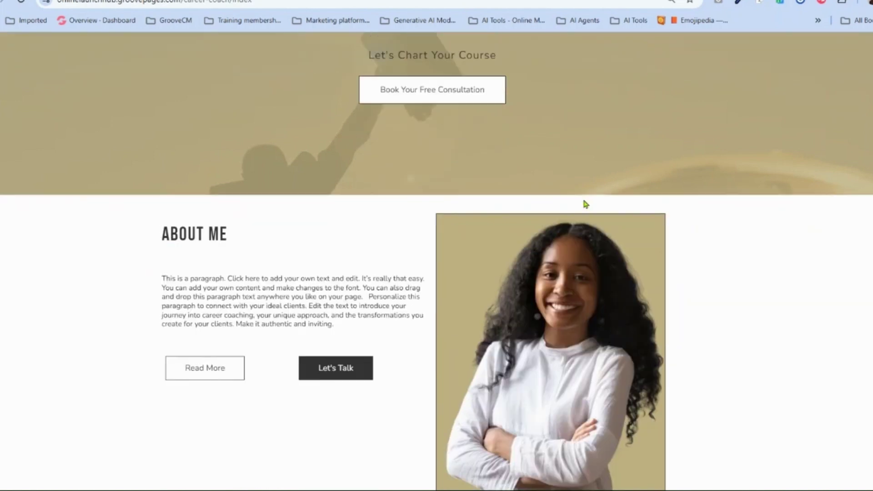
{"action": "scroll", "coordinate": [584, 204], "scroll_direction": "down", "scroll_amount": 10}
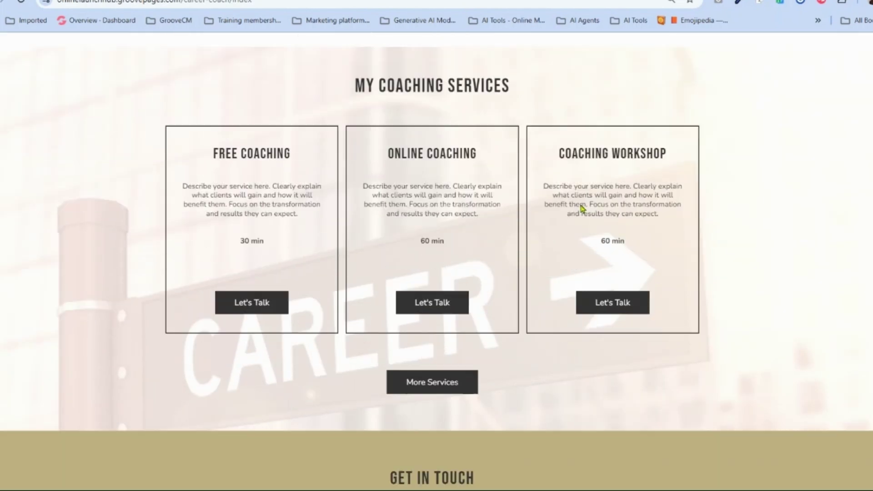
{"action": "scroll", "coordinate": [582, 208], "scroll_direction": "down", "scroll_amount": 3}
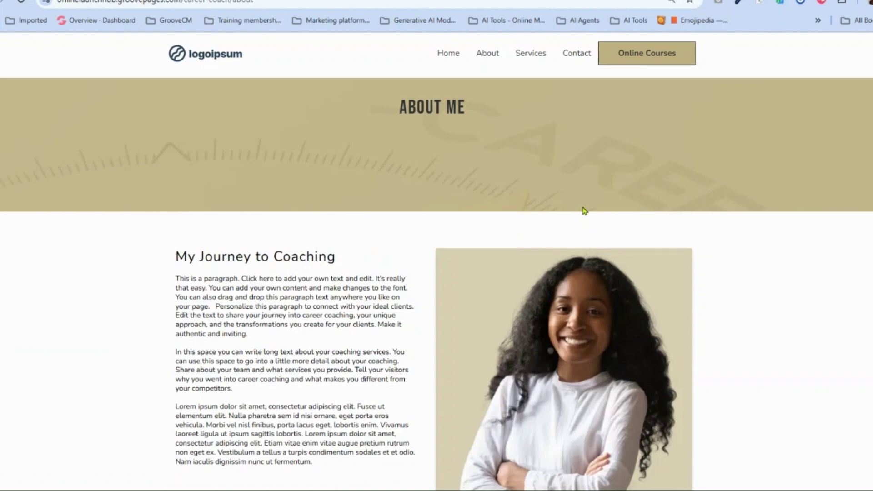
{"action": "scroll", "coordinate": [584, 211], "scroll_direction": "down", "scroll_amount": 3}
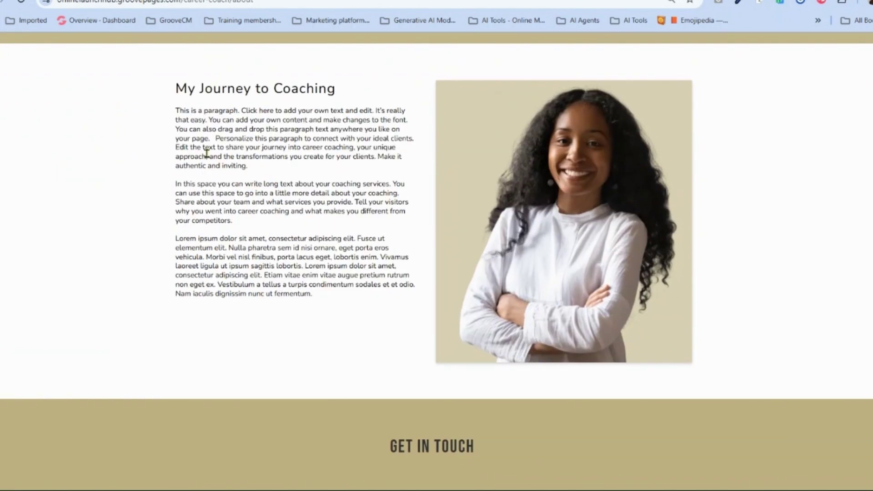
{"action": "scroll", "coordinate": [675, 220], "scroll_direction": "down", "scroll_amount": 3}
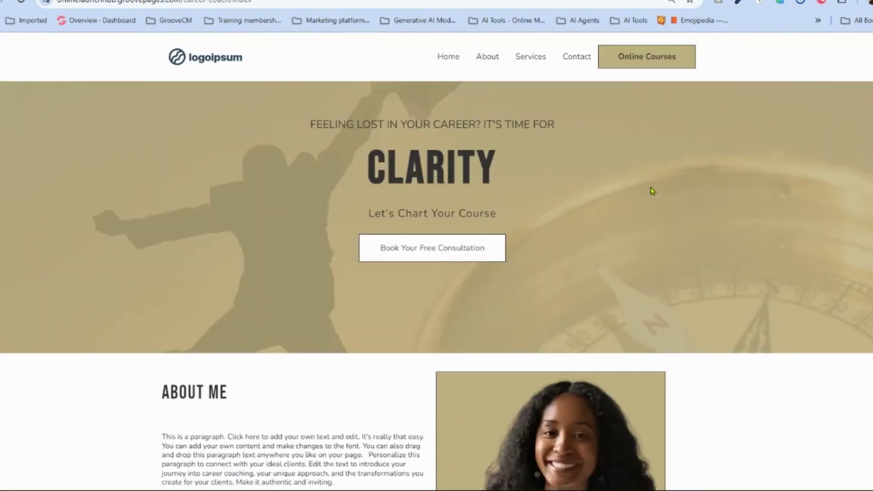
{"action": "scroll", "coordinate": [653, 190], "scroll_direction": "down", "scroll_amount": 5}
{"action": "scroll", "coordinate": [653, 194], "scroll_direction": "down", "scroll_amount": 5}
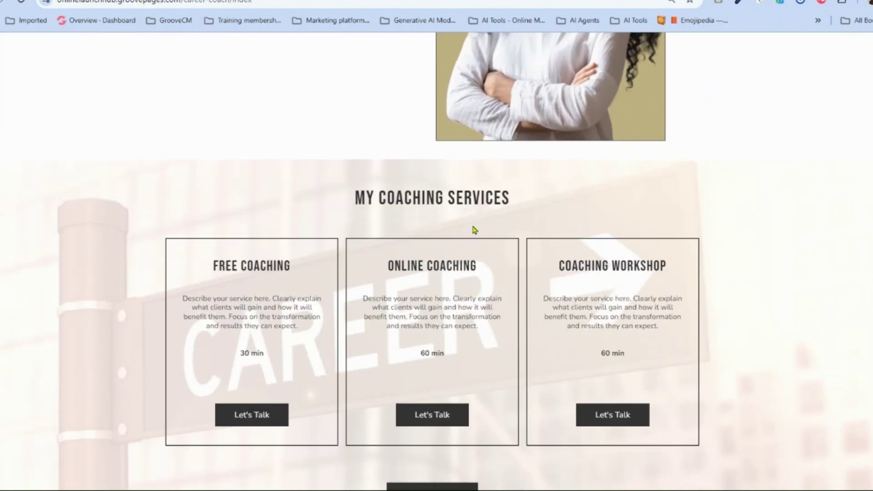
{"action": "scroll", "coordinate": [471, 230], "scroll_direction": "down", "scroll_amount": 3}
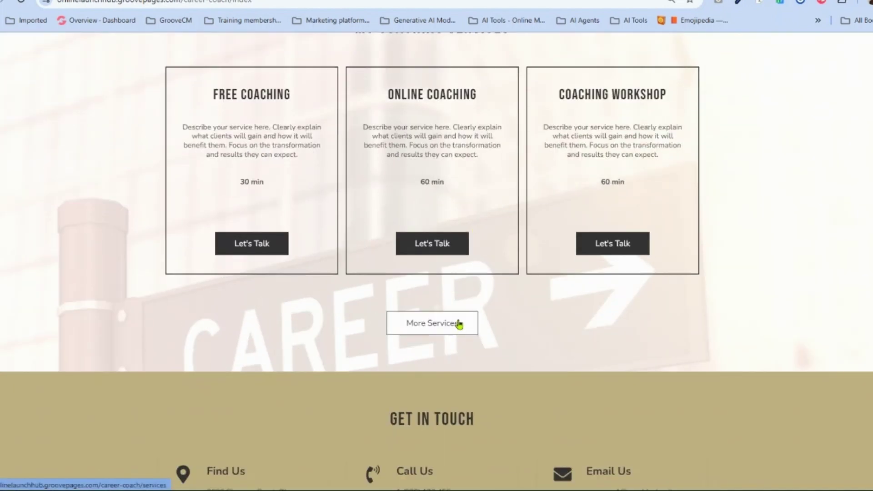
- Review the full Services page through More Services and jump to the Contact section in its footer
{"action": "left_click", "coordinate": [458, 323]}
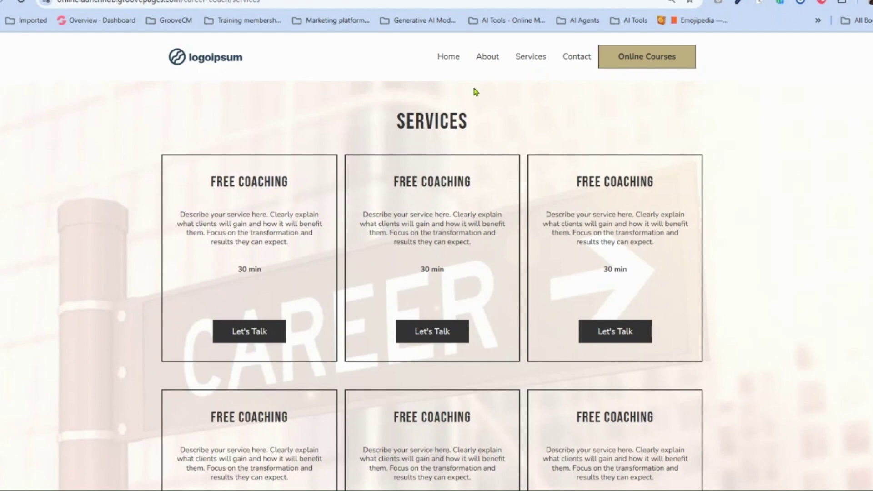
{"action": "scroll", "coordinate": [540, 175], "scroll_direction": "down", "scroll_amount": 5}
{"action": "scroll", "coordinate": [574, 270], "scroll_direction": "down", "scroll_amount": 2}
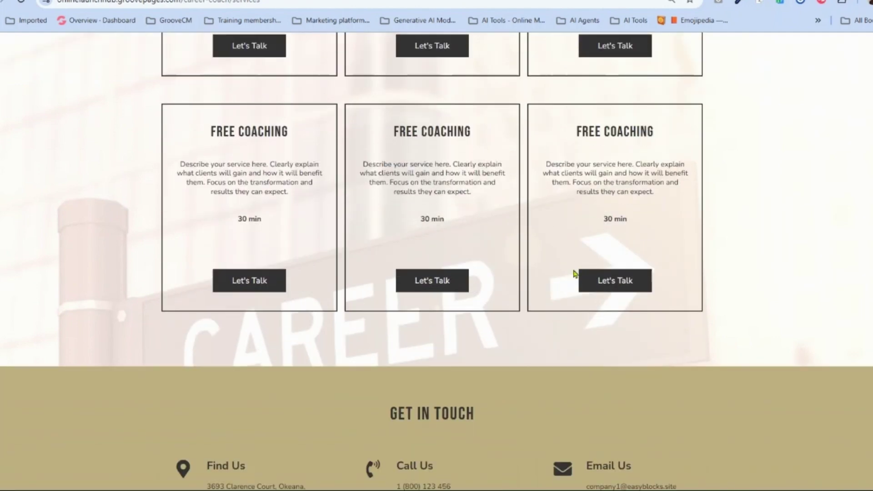
{"action": "scroll", "coordinate": [573, 271], "scroll_direction": "up", "scroll_amount": 7}
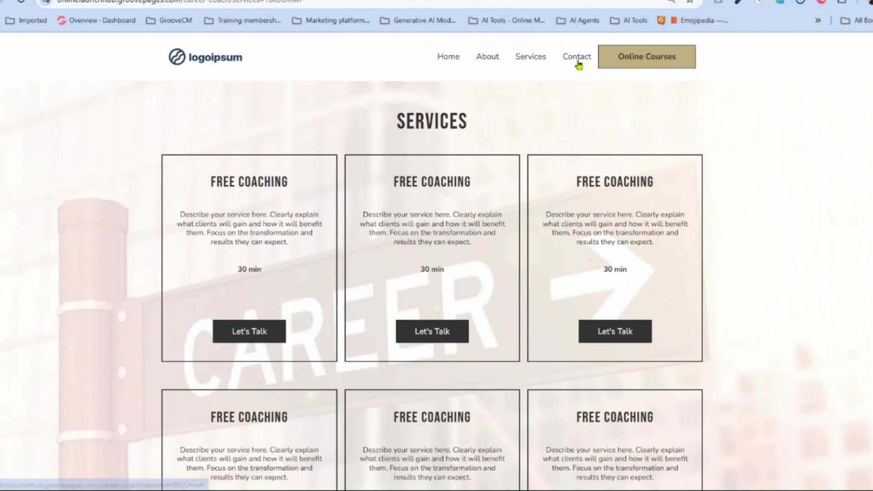
{"action": "left_click", "coordinate": [577, 63]}
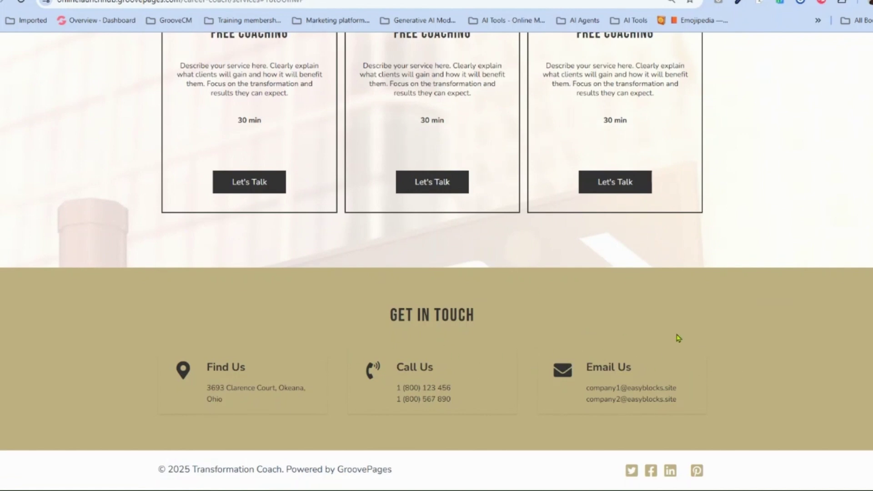
{"action": "scroll", "coordinate": [672, 336], "scroll_direction": "up", "scroll_amount": 8}
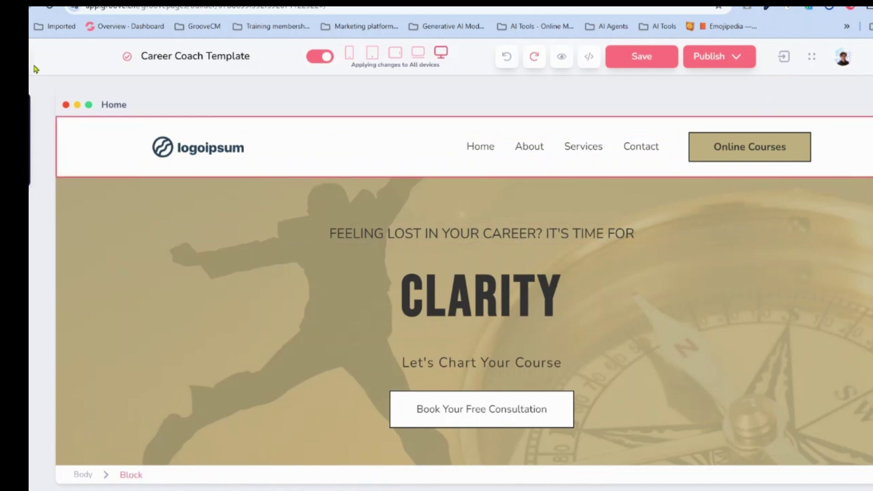
- View the list of website pages in the template builder and return to the Home page's hero section
{"action": "mouse_move", "coordinate": [30, 71]}
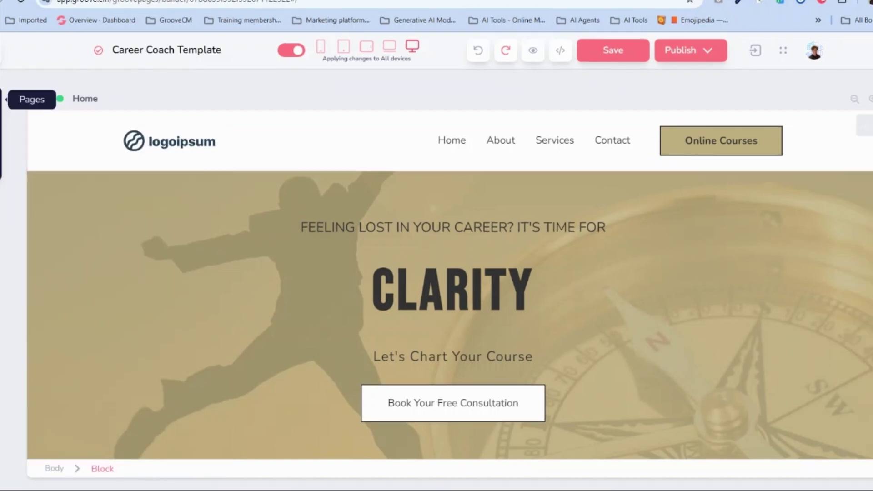
{"action": "left_click", "coordinate": [2, 98]}
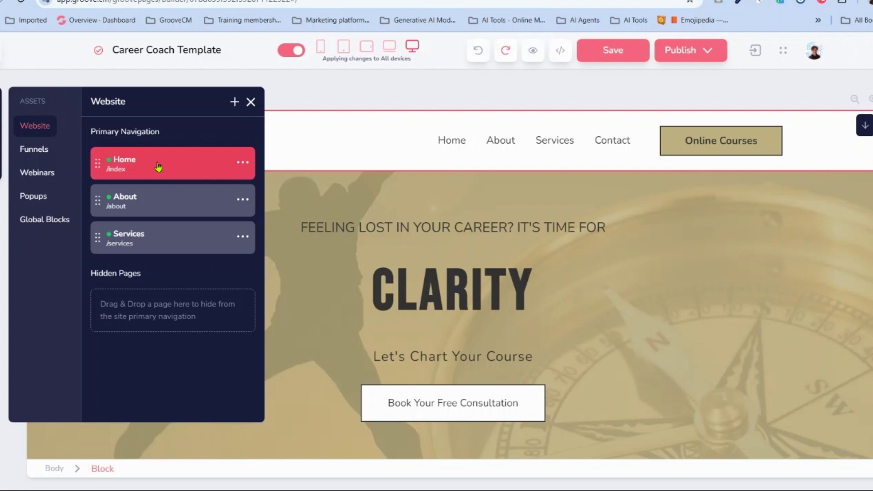
{"action": "left_click", "coordinate": [348, 184]}
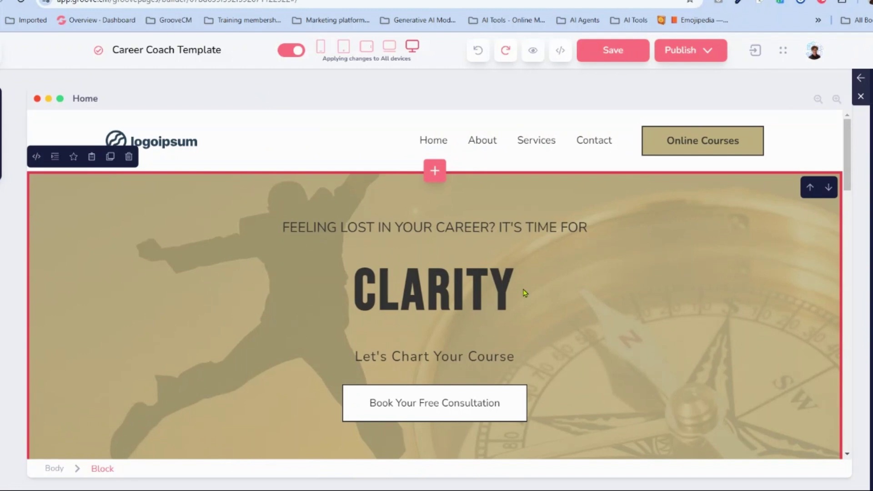
- Replace the Home page's hero headline "CLARITY" with "CHANGE!"
{"action": "left_click", "coordinate": [488, 287]}
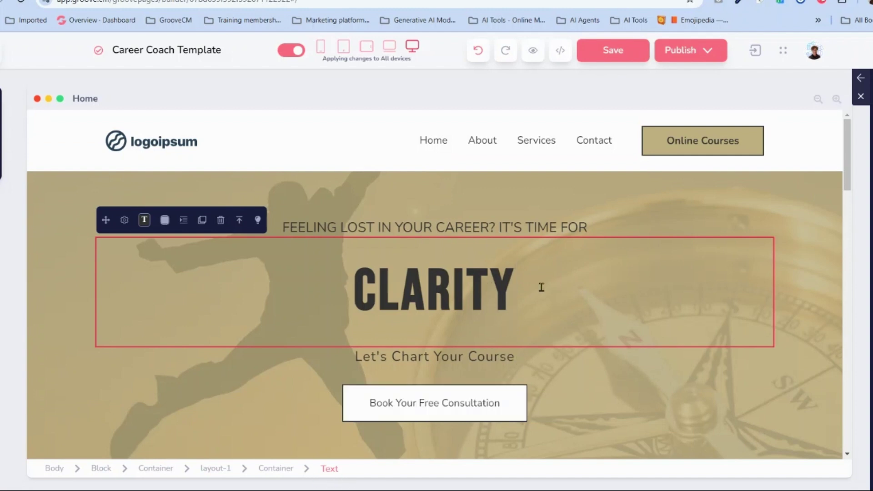
{"action": "key", "text": "BackSpace"}
{"action": "key", "text": "BackSpace"}
{"action": "key", "text": "BackSpace"}
{"action": "key", "text": "BackSpace"}
{"action": "key", "text": "BackSpace"}
{"action": "key", "text": "BackSpace"}
{"action": "key", "text": "BackSpace"}
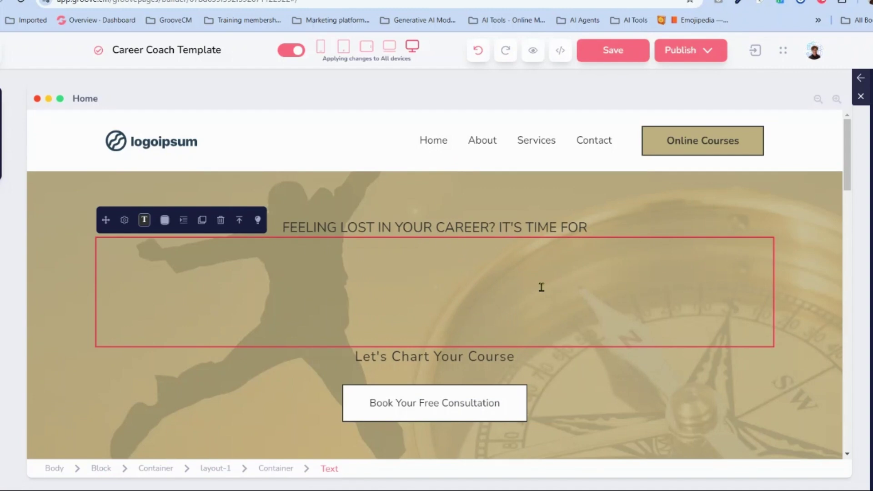
{"action": "type", "text": "CHANGE!"}
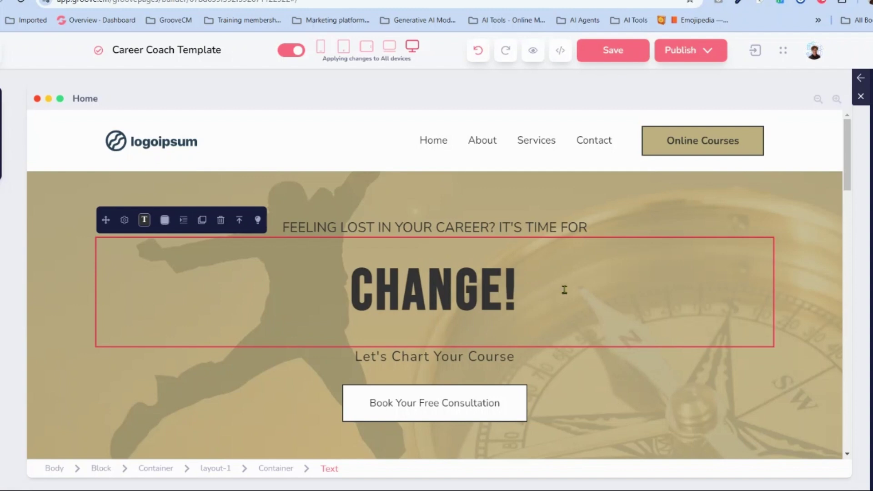
- Select the hero block and open the image chooser in its background image settings
{"action": "left_click", "coordinate": [559, 223]}
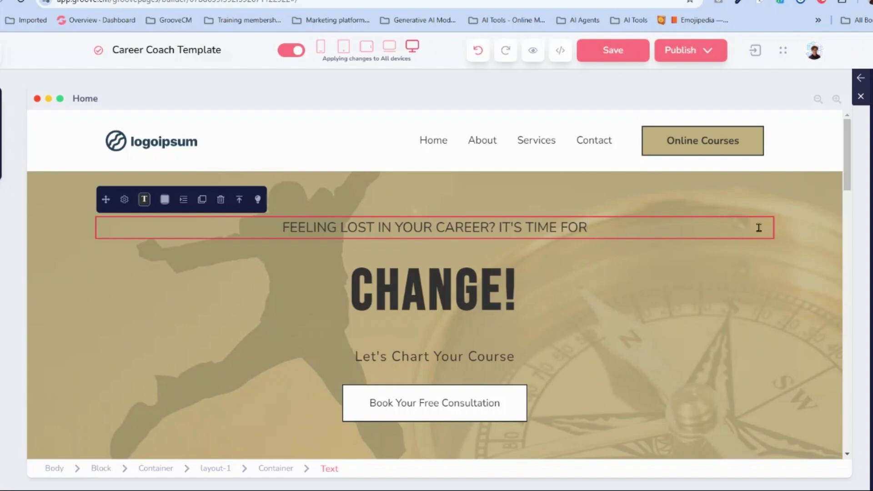
{"action": "scroll", "coordinate": [727, 209], "scroll_direction": "down", "scroll_amount": 1}
{"action": "scroll", "coordinate": [687, 184], "scroll_direction": "up", "scroll_amount": 1}
{"action": "left_click", "coordinate": [687, 184]}
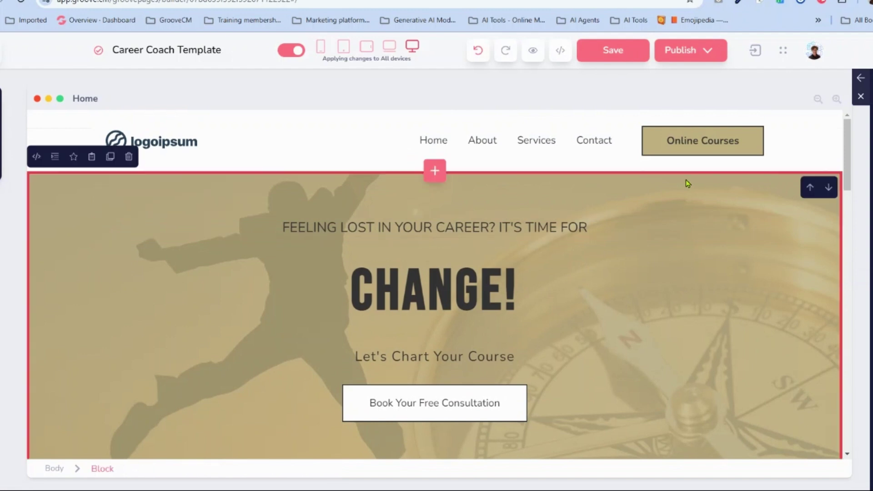
{"action": "scroll", "coordinate": [564, 324], "scroll_direction": "down", "scroll_amount": 3}
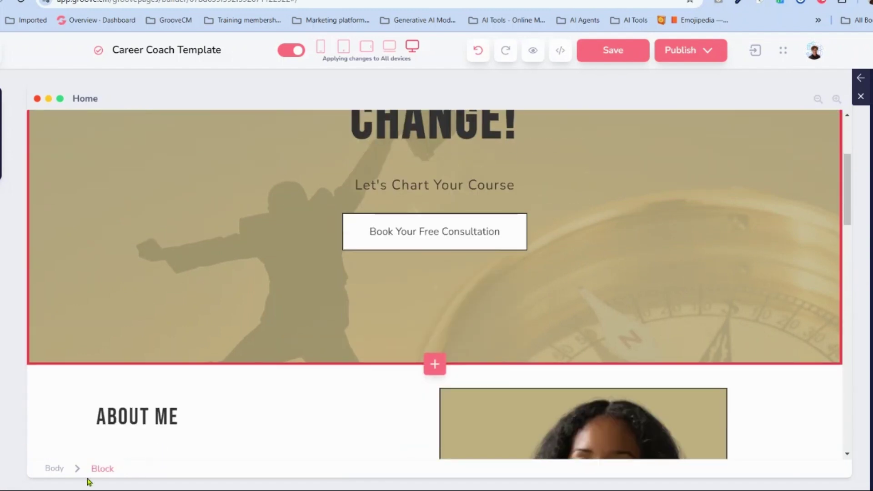
{"action": "scroll", "coordinate": [735, 254], "scroll_direction": "up", "scroll_amount": 2}
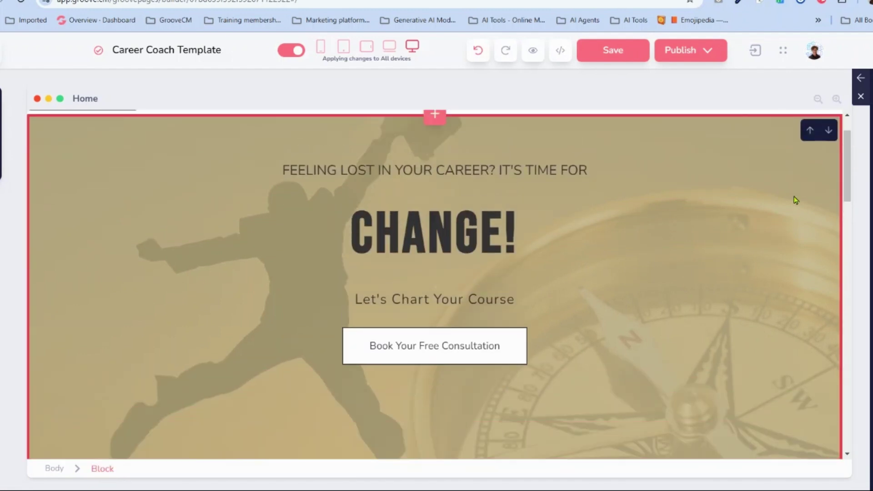
{"action": "left_click", "coordinate": [860, 79]}
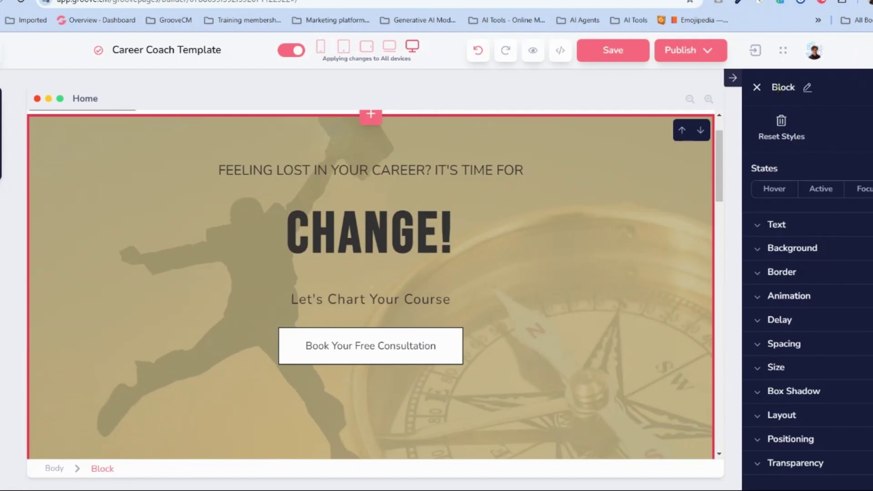
{"action": "left_click", "coordinate": [835, 249]}
{"action": "scroll", "coordinate": [835, 248], "scroll_direction": "down", "scroll_amount": 3}
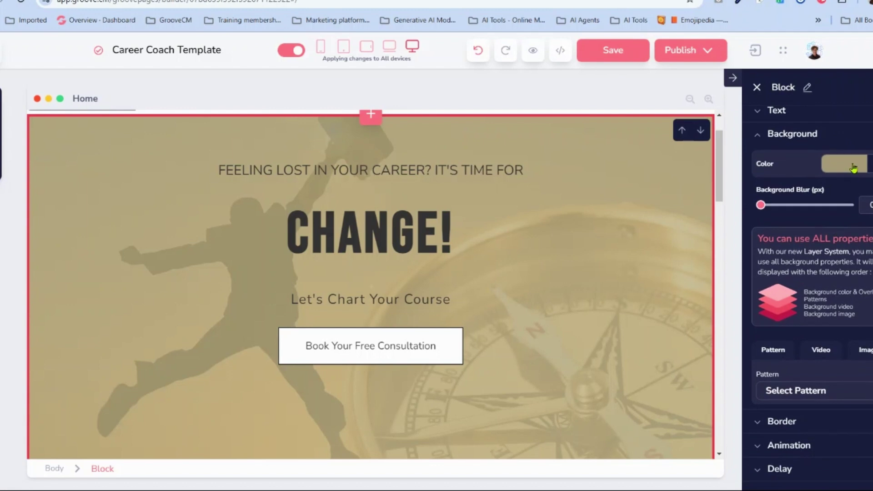
{"action": "left_click", "coordinate": [855, 348]}
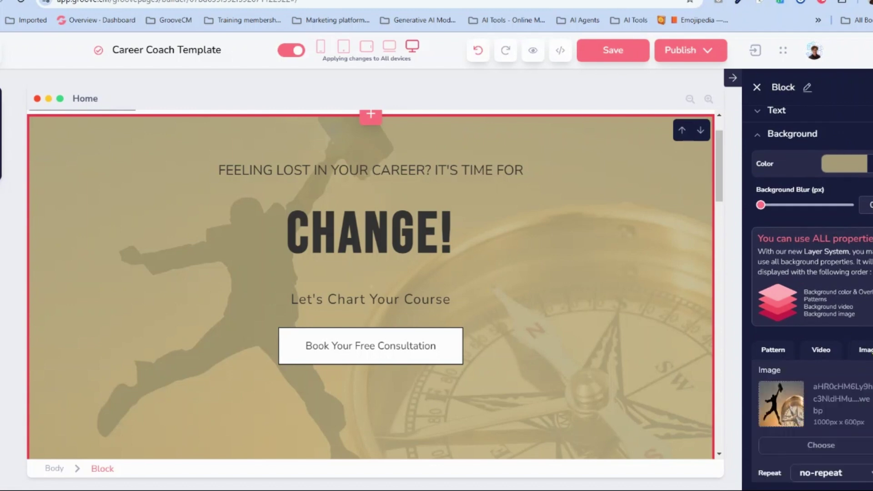
{"action": "scroll", "coordinate": [839, 346], "scroll_direction": "down", "scroll_amount": 3}
{"action": "left_click", "coordinate": [837, 332]}
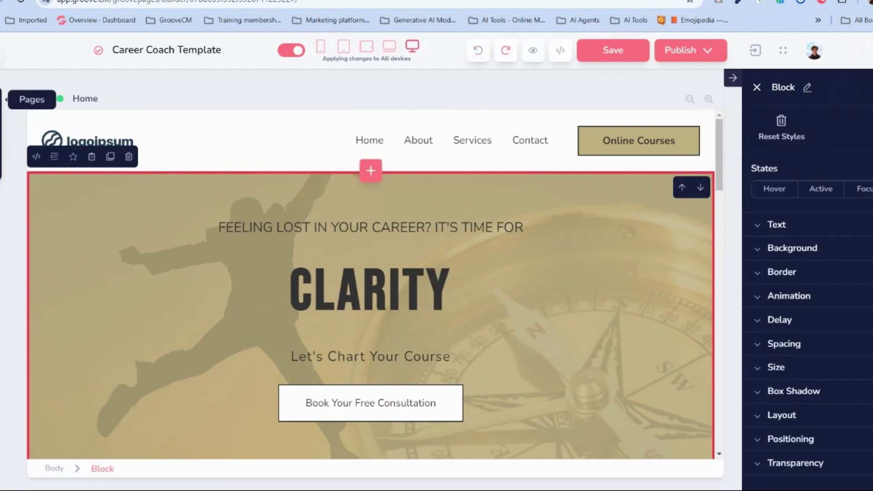
- Switch the builder to the About page and place the cursor in its "ABOUT ME" heading
{"action": "left_click", "coordinate": [2, 98]}
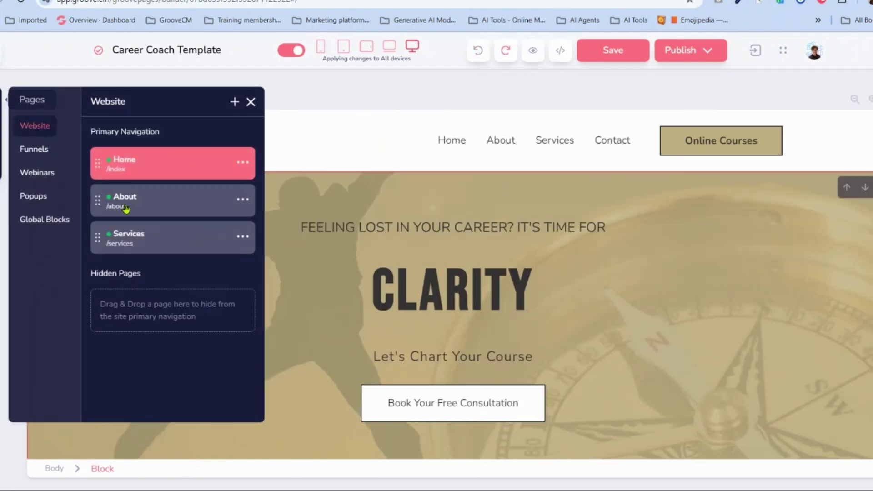
{"action": "left_click", "coordinate": [127, 200]}
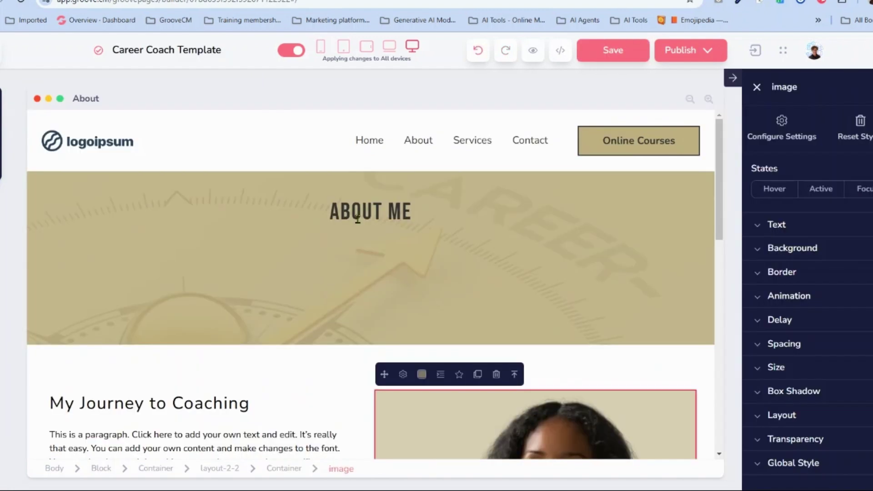
{"action": "left_click", "coordinate": [358, 219]}
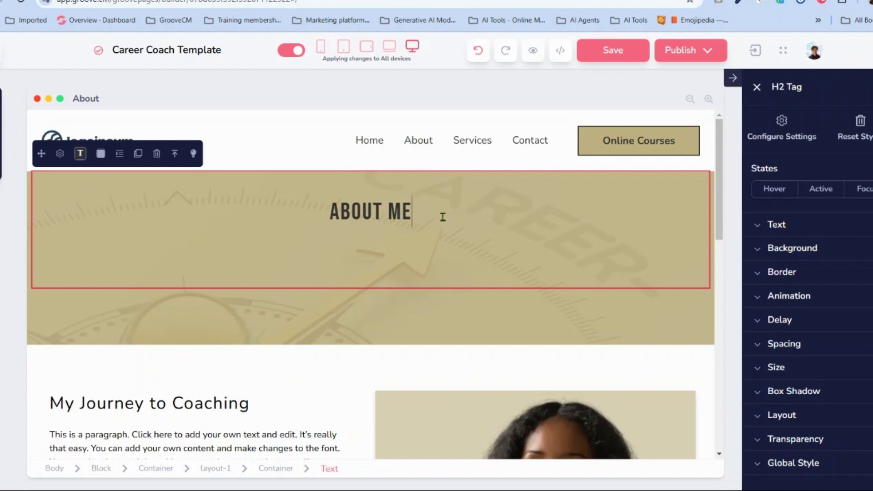
- Select the coach headshot on the About page, view its image settings and close them
{"action": "scroll", "coordinate": [442, 217], "scroll_direction": "down", "scroll_amount": 5}
{"action": "left_click", "coordinate": [483, 284]}
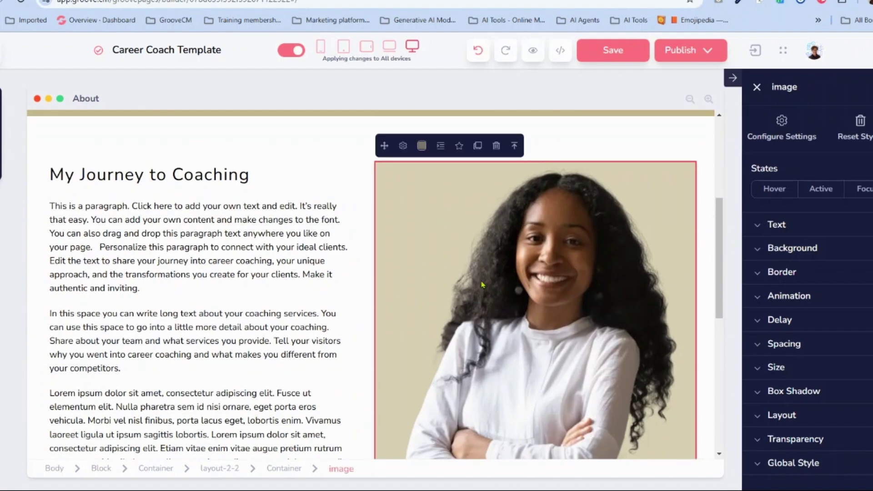
{"action": "scroll", "coordinate": [483, 285], "scroll_direction": "down", "scroll_amount": 1}
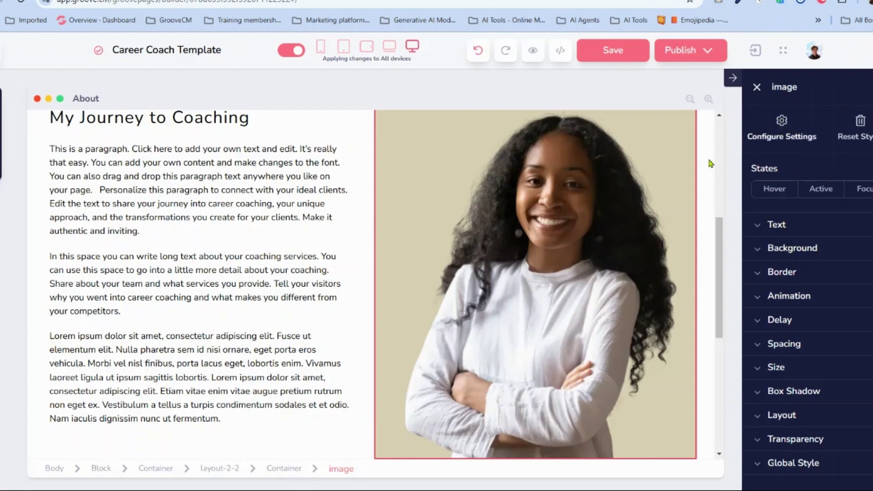
{"action": "scroll", "coordinate": [614, 207], "scroll_direction": "up", "scroll_amount": 4}
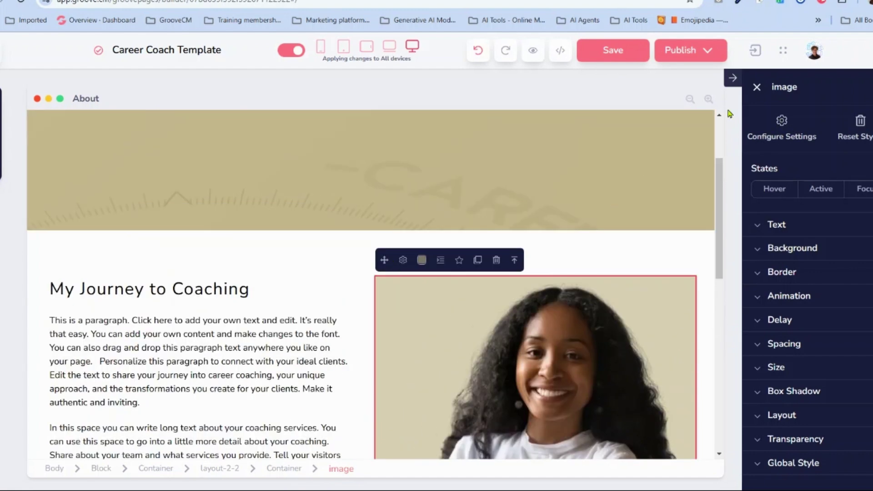
{"action": "left_click", "coordinate": [779, 122]}
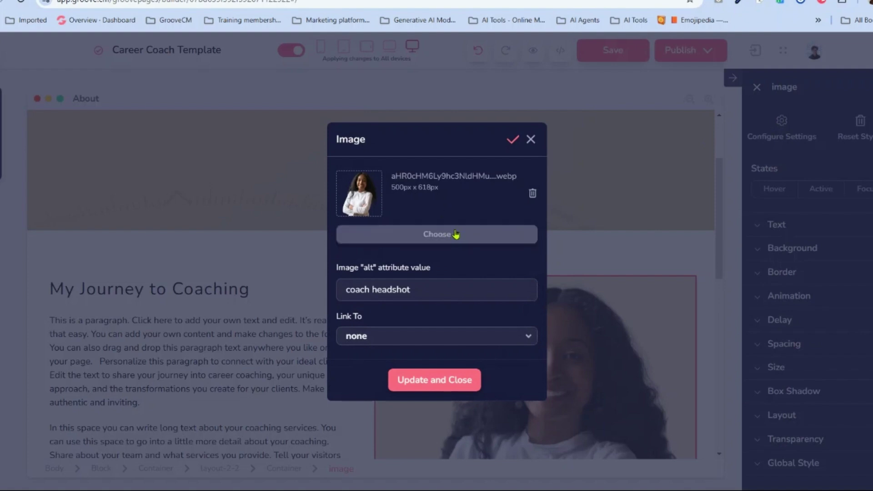
{"action": "left_click", "coordinate": [516, 141]}
- Select the first paragraph under "My Journey to Coaching" and look over the remaining text
{"action": "scroll", "coordinate": [257, 248], "scroll_direction": "down", "scroll_amount": 3}
{"action": "left_click", "coordinate": [258, 248]}
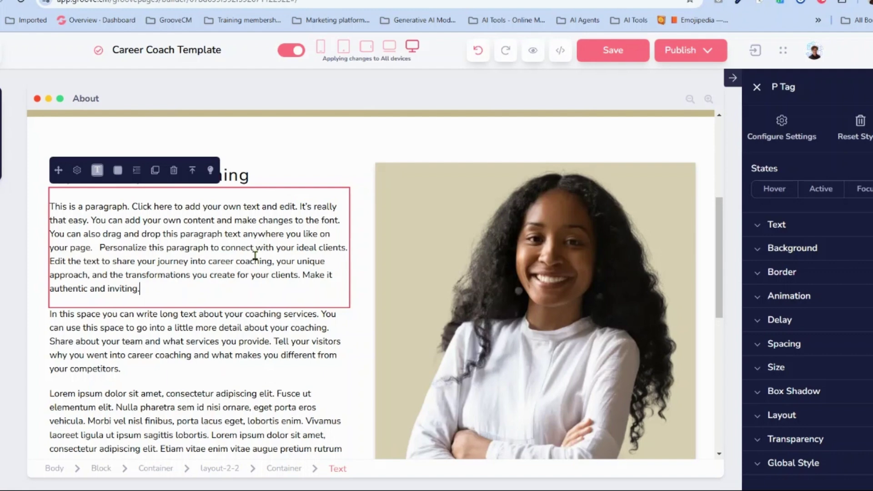
{"action": "scroll", "coordinate": [202, 414], "scroll_direction": "down", "scroll_amount": 3}
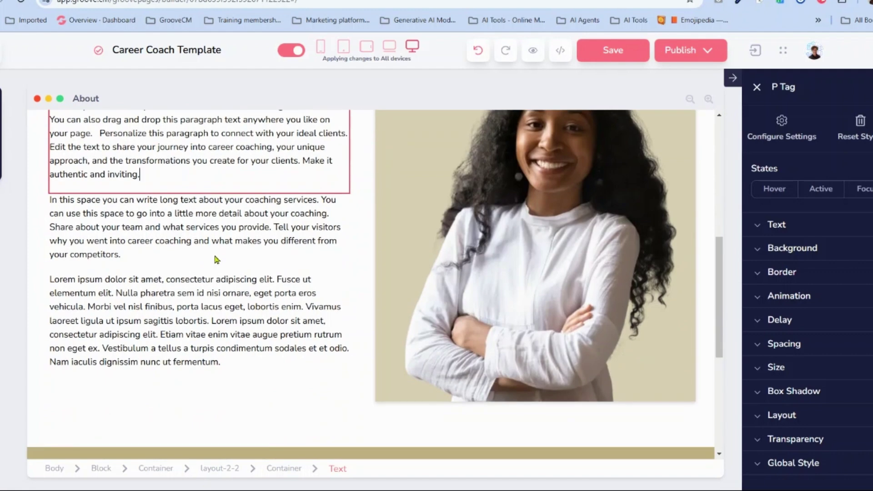
- Select the Lorem ipsum placeholder paragraph on the About page and switch the builder to the Services page
{"action": "left_click", "coordinate": [216, 254]}
{"action": "left_click", "coordinate": [205, 292]}
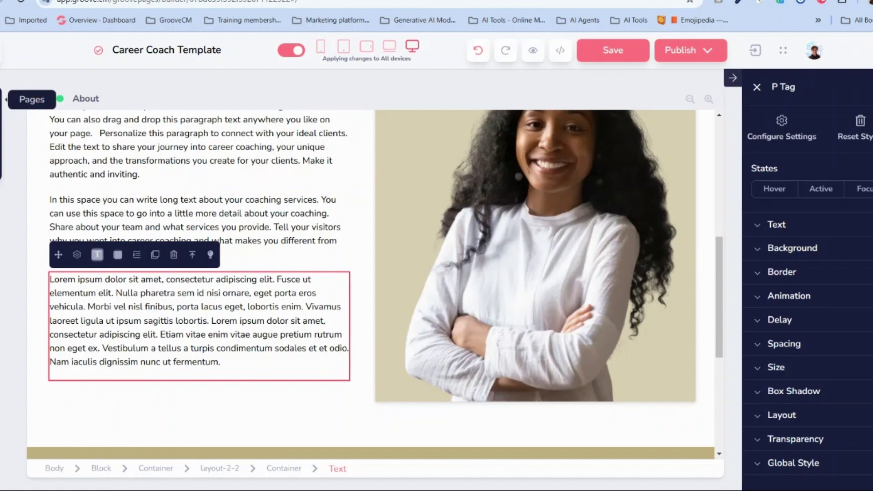
{"action": "left_click", "coordinate": [6, 105]}
{"action": "left_click", "coordinate": [136, 237]}
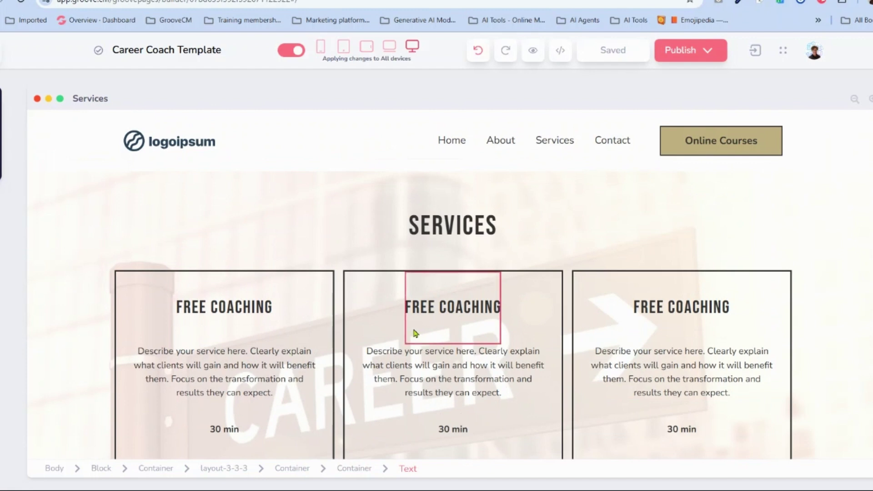
- Select the heading of the first Free Coaching card and its service description
{"action": "scroll", "coordinate": [415, 333], "scroll_direction": "down", "scroll_amount": 1}
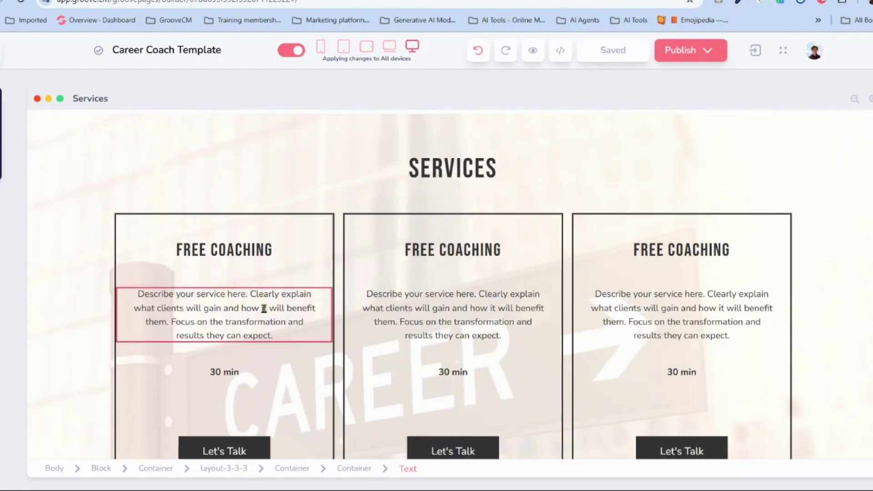
{"action": "left_click", "coordinate": [192, 261]}
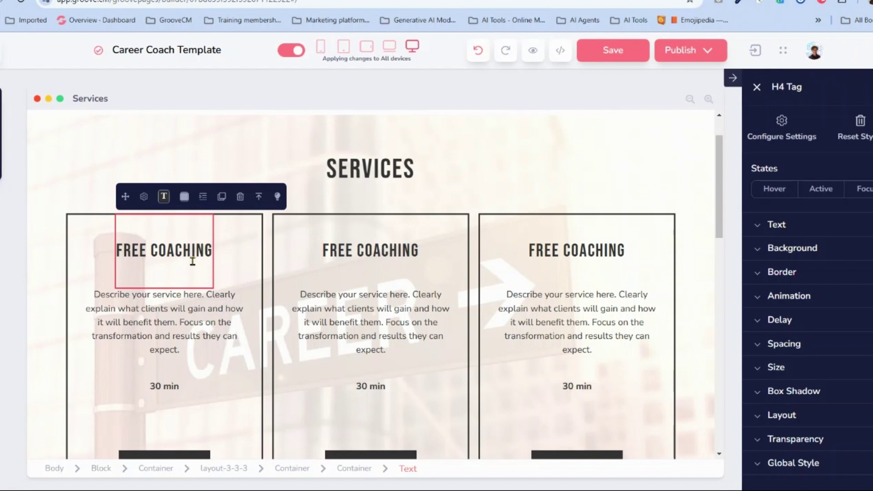
{"action": "left_click", "coordinate": [190, 325]}
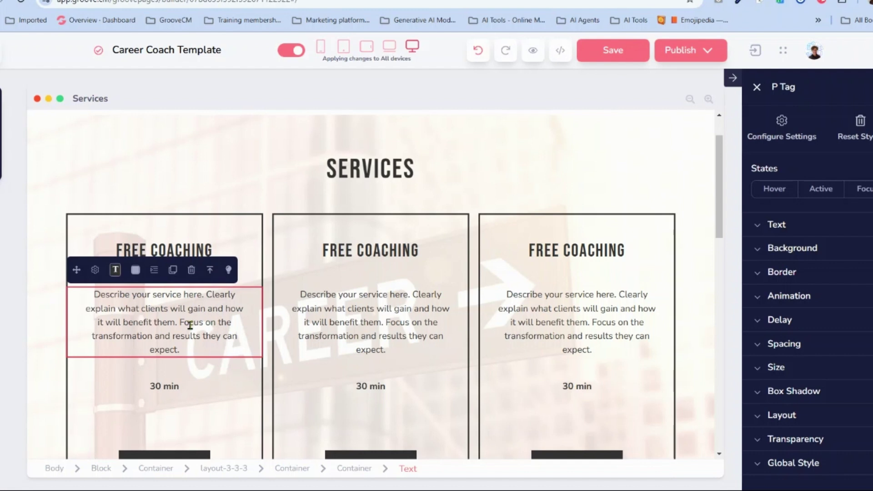
- Open the settings of the first card's Let's Talk button and look over its link target options
{"action": "scroll", "coordinate": [190, 324], "scroll_direction": "down", "scroll_amount": 5}
{"action": "left_click", "coordinate": [195, 244]}
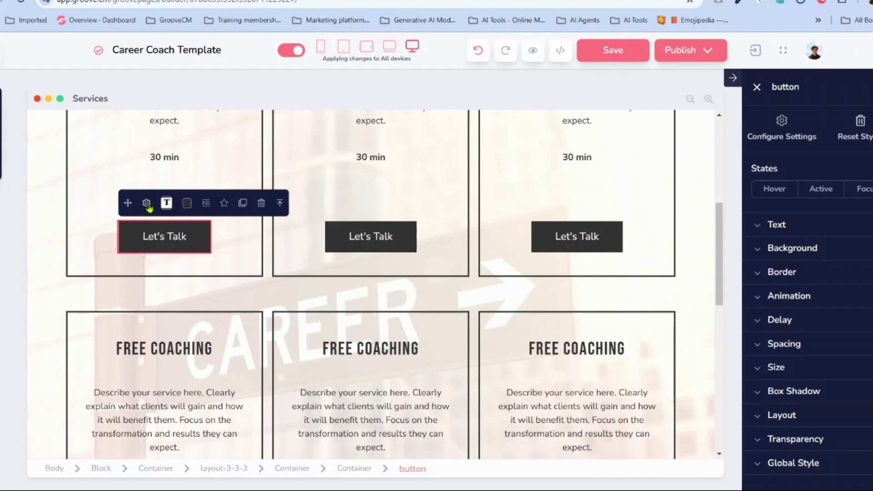
{"action": "left_click", "coordinate": [784, 124]}
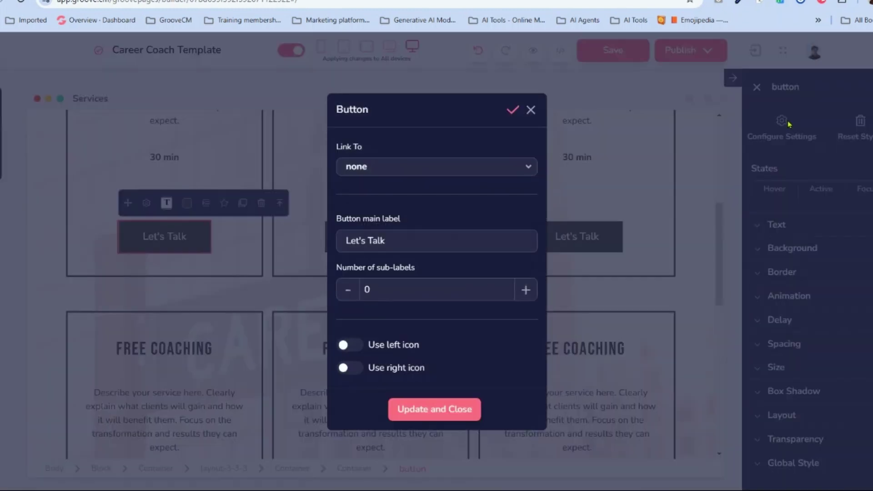
{"action": "left_click", "coordinate": [391, 171]}
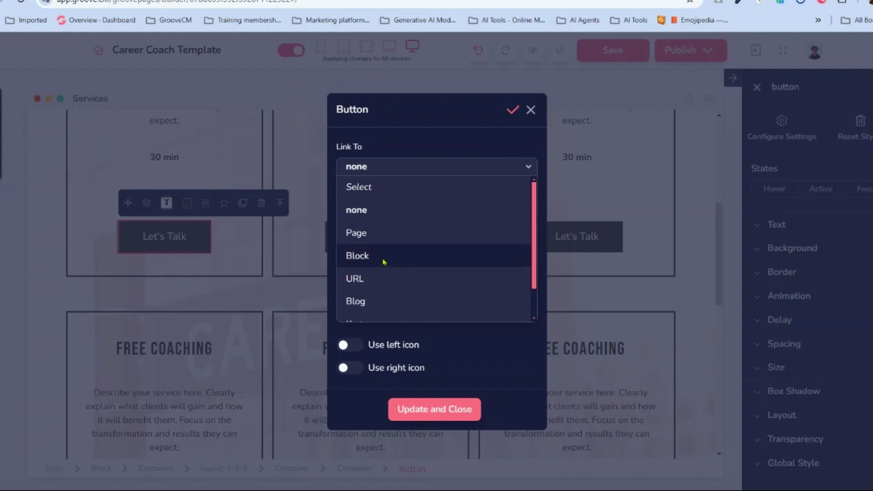
{"action": "left_click", "coordinate": [531, 171]}
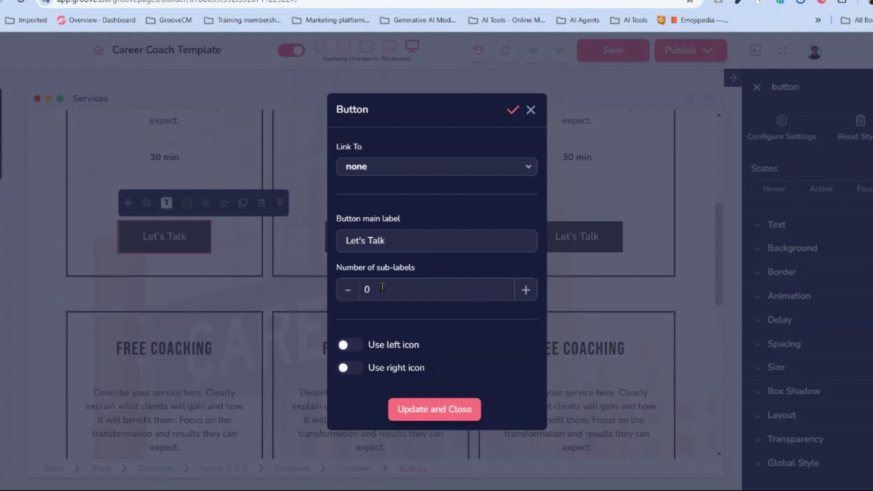
- Look over the button's label and sub-label settings and close them without changes
{"action": "left_click", "coordinate": [525, 293]}
{"action": "left_click", "coordinate": [348, 265]}
{"action": "left_click", "coordinate": [516, 110]}
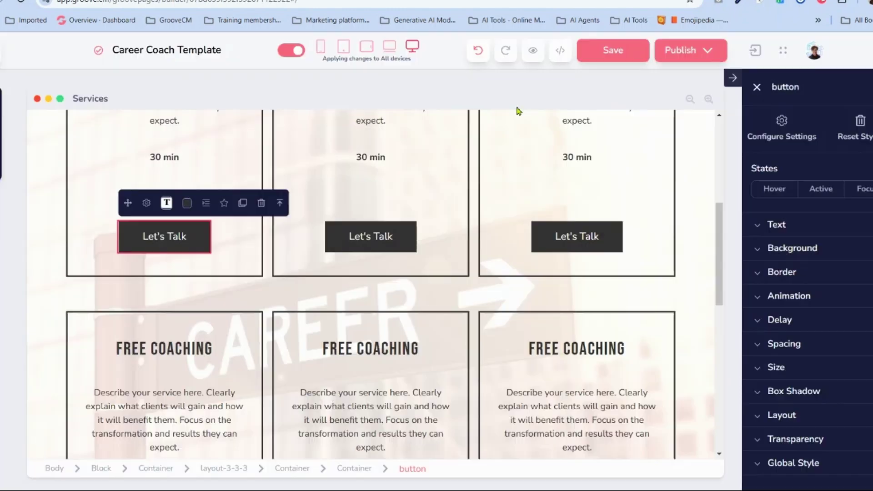
- Show the list of website pages and select the navigation menu in the Services page header
{"action": "scroll", "coordinate": [411, 276], "scroll_direction": "up", "scroll_amount": 2}
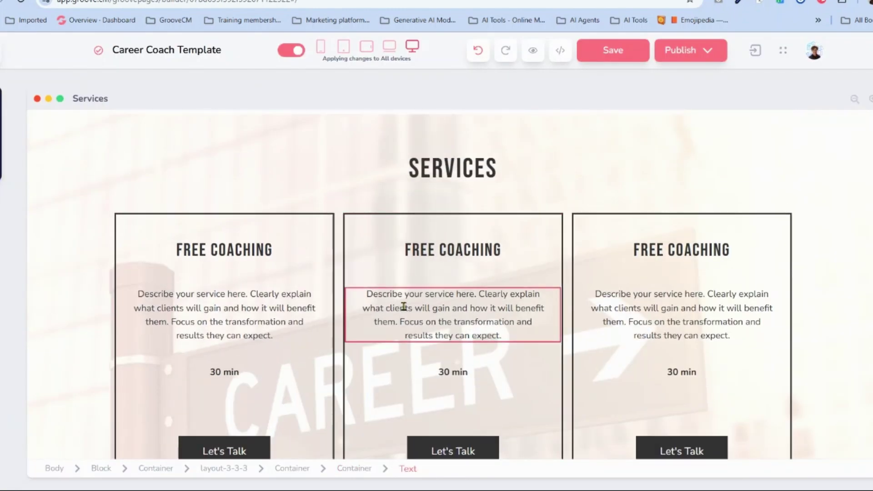
{"action": "scroll", "coordinate": [404, 306], "scroll_direction": "up", "scroll_amount": 1}
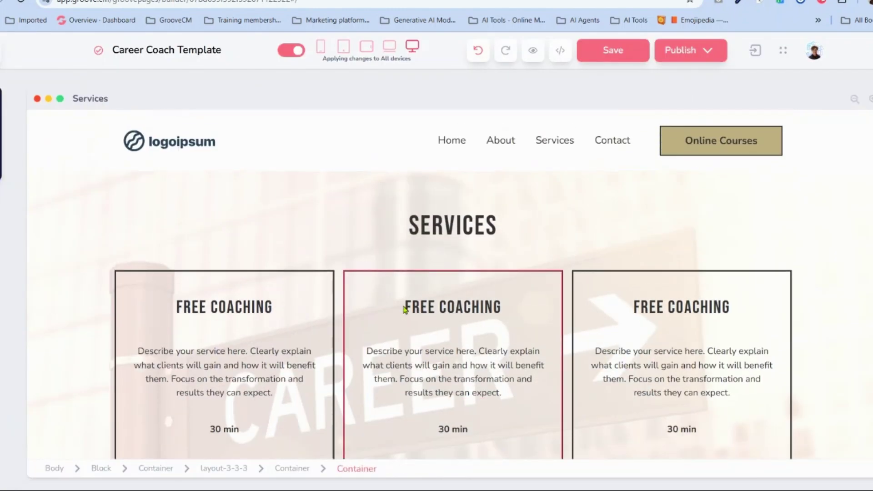
{"action": "left_click", "coordinate": [4, 99]}
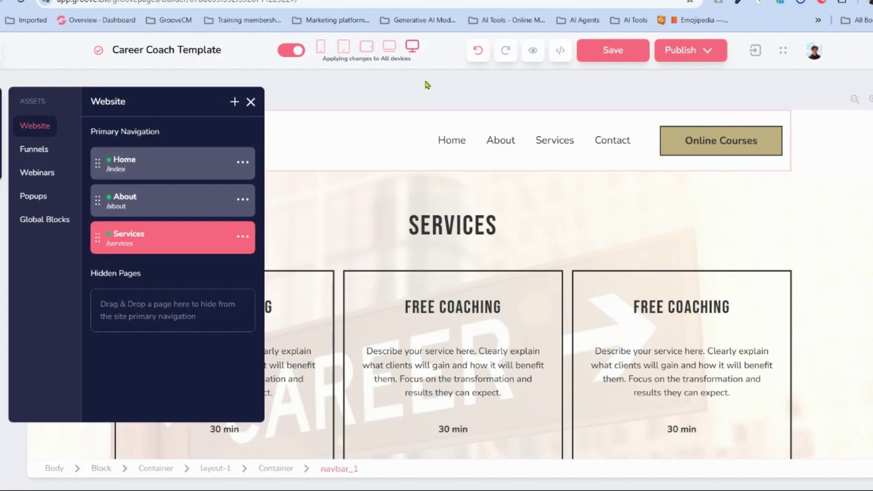
{"action": "left_click", "coordinate": [532, 146]}
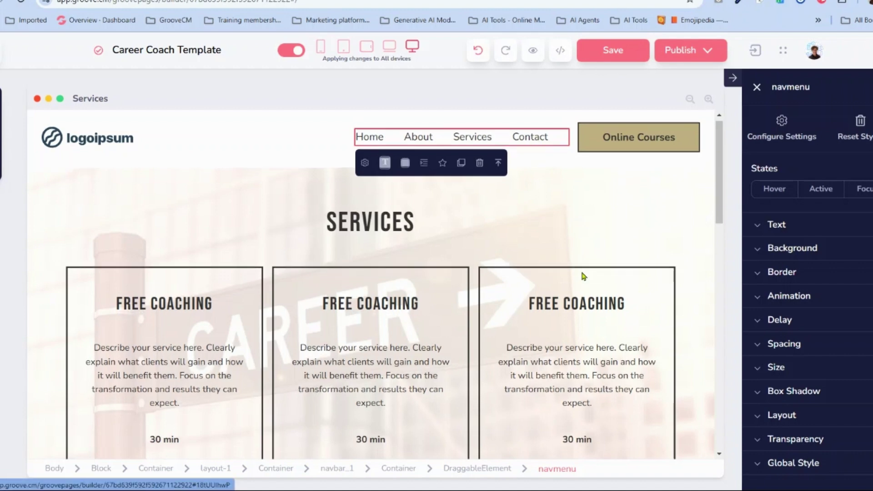
- Compare the header's Contact link with the Get In Touch section, and select that section's block and heading
{"action": "scroll", "coordinate": [580, 274], "scroll_direction": "down", "scroll_amount": 15}
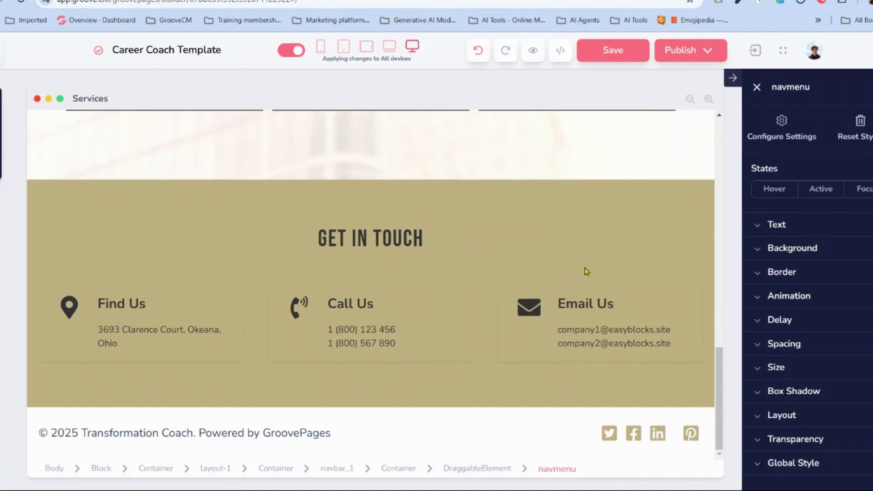
{"action": "scroll", "coordinate": [591, 258], "scroll_direction": "up", "scroll_amount": 15}
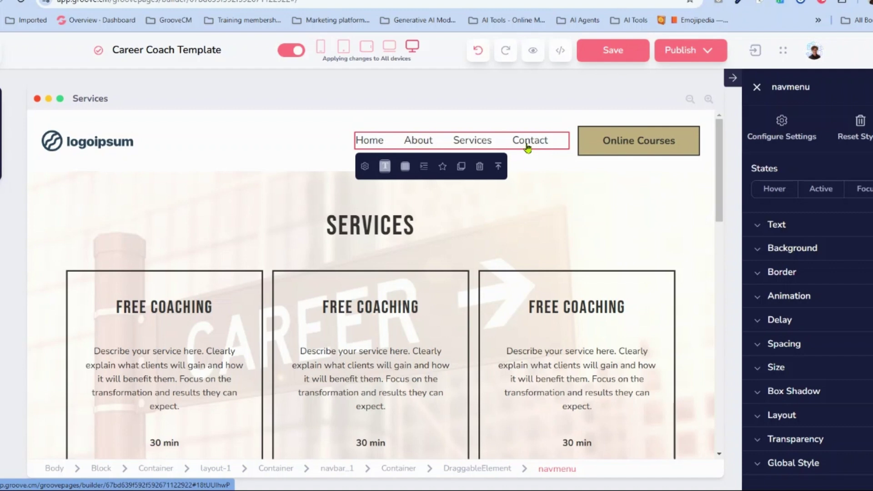
{"action": "scroll", "coordinate": [533, 271], "scroll_direction": "down", "scroll_amount": 10}
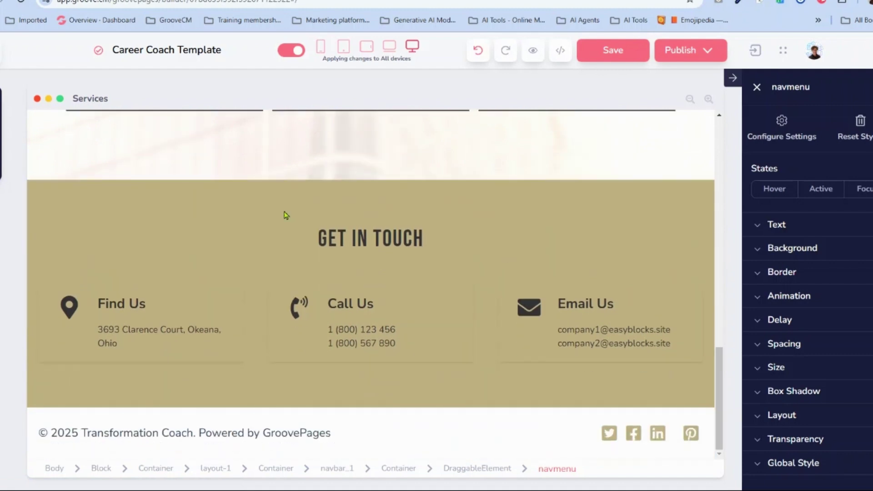
{"action": "left_click", "coordinate": [594, 222]}
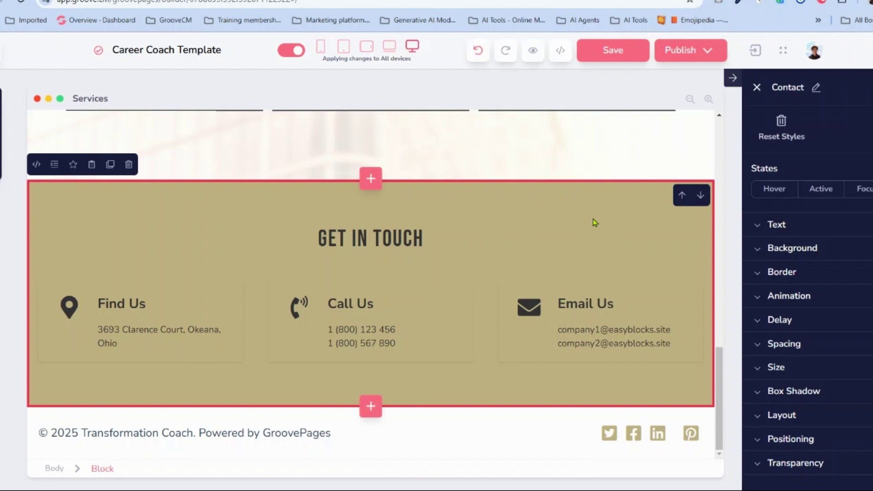
{"action": "double_click", "coordinate": [558, 233]}
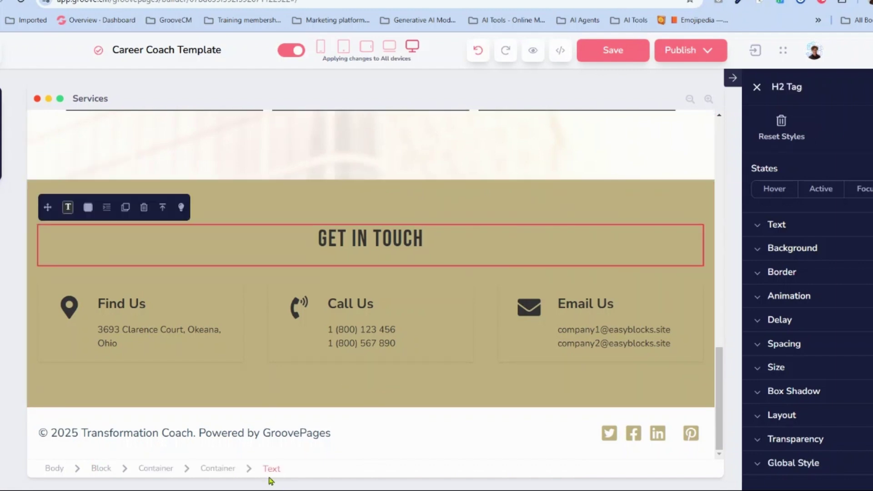
- Select the whole Get In Touch block and rename it Contact
{"action": "left_click", "coordinate": [103, 470]}
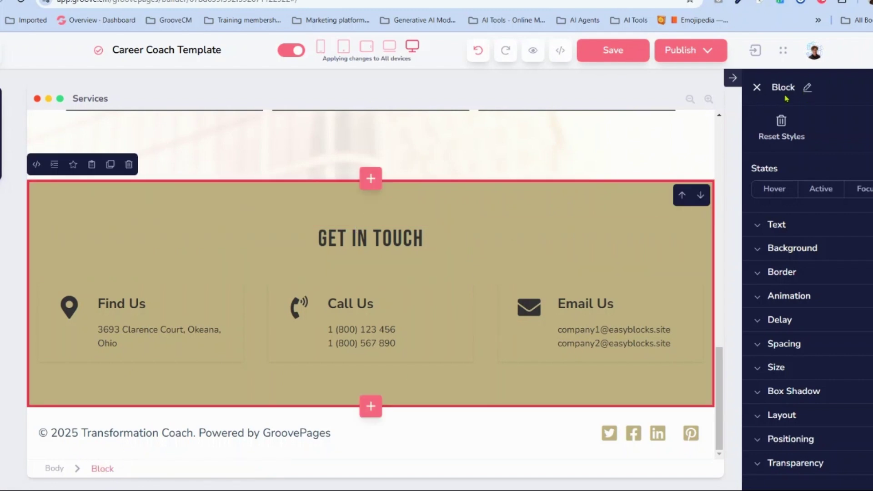
{"action": "left_click", "coordinate": [807, 88]}
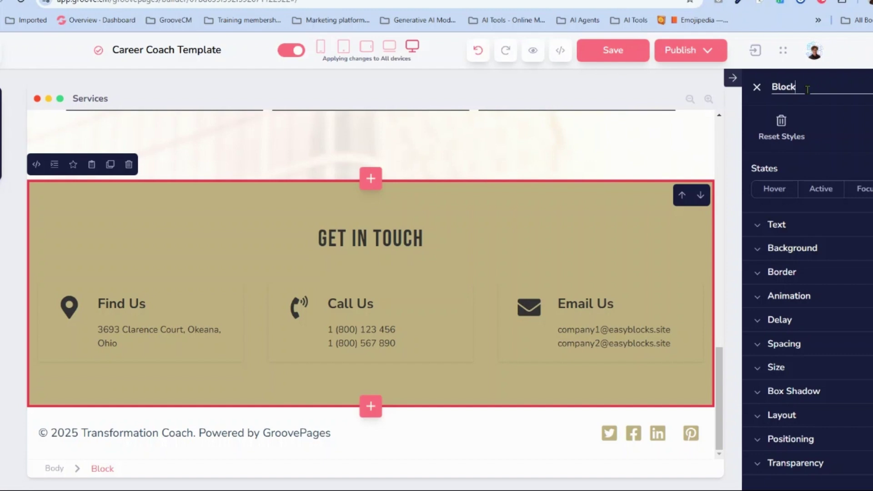
{"action": "key", "text": "BackSpace"}
{"action": "key", "text": "BackSpace"}
{"action": "key", "text": "BackSpace"}
{"action": "key", "text": "BackSpace"}
{"action": "key", "text": "BackSpace"}
{"action": "type", "text": "Contact"}
{"action": "left_click", "coordinate": [794, 63]}
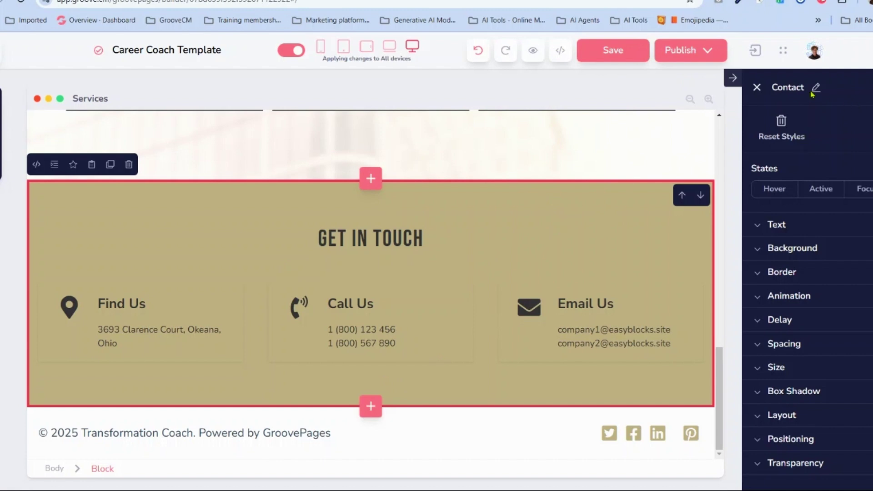
- Open the header navigation menu's settings and look over the external link's count, label and link type options
{"action": "scroll", "coordinate": [577, 250], "scroll_direction": "up", "scroll_amount": 15}
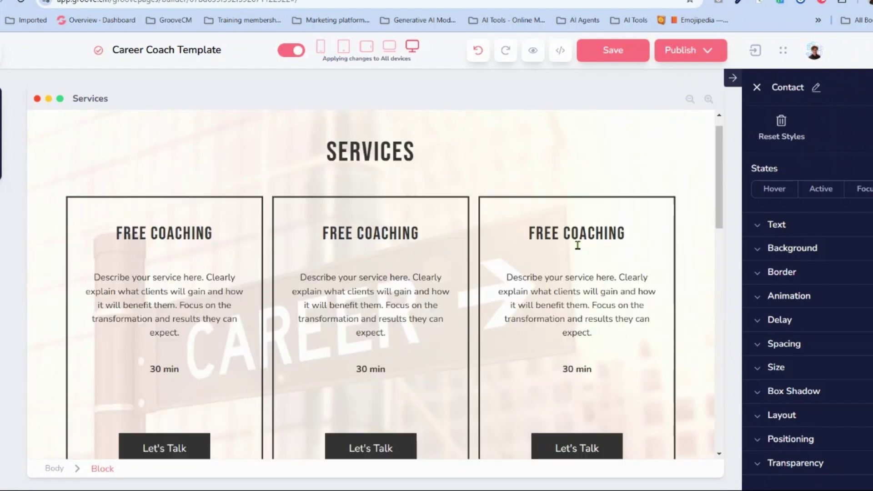
{"action": "left_click", "coordinate": [495, 143]}
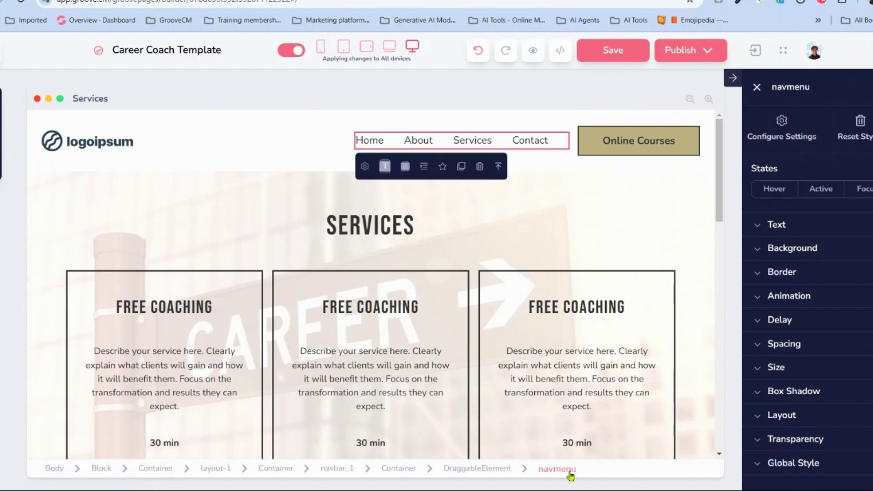
{"action": "left_click", "coordinate": [364, 167]}
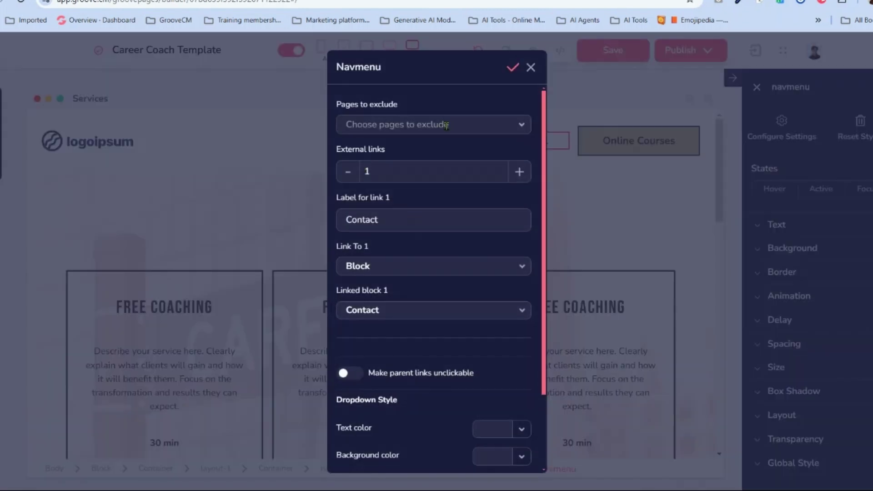
{"action": "left_click", "coordinate": [347, 173]}
{"action": "left_click", "coordinate": [526, 209]}
{"action": "left_click", "coordinate": [420, 272]}
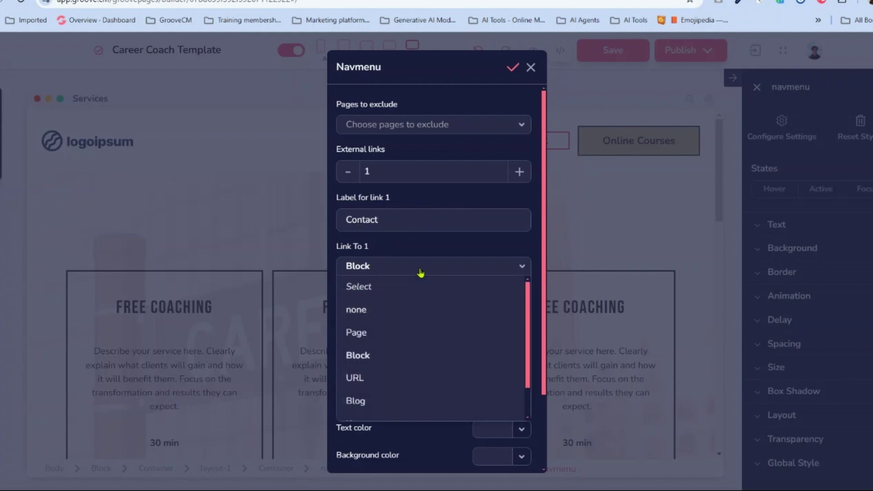
{"action": "left_click", "coordinate": [420, 271]}
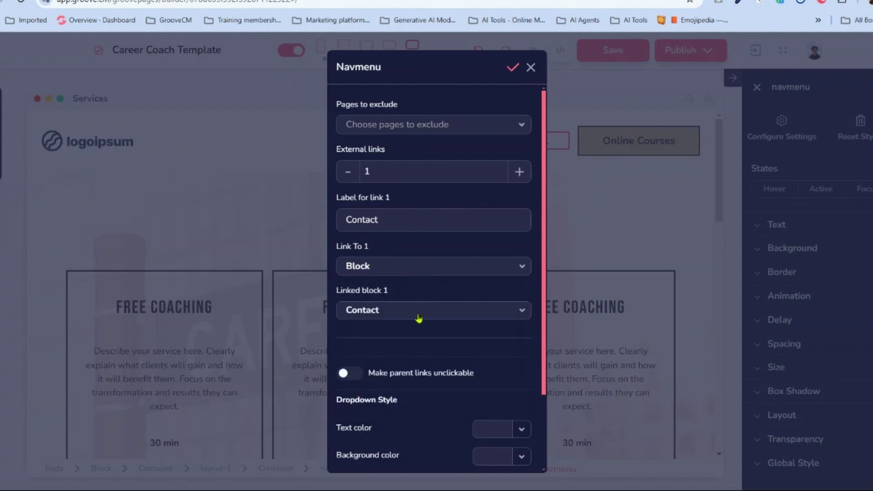
- Check the linked block choices for the Contact link, keep Contact selected and confirm the menu settings
{"action": "left_click", "coordinate": [509, 314]}
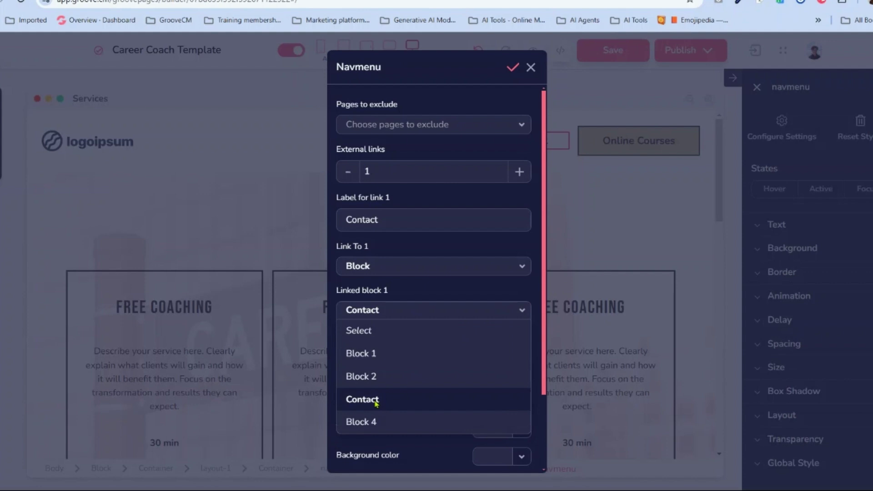
{"action": "left_click", "coordinate": [522, 317]}
{"action": "scroll", "coordinate": [520, 343], "scroll_direction": "down", "scroll_amount": 2}
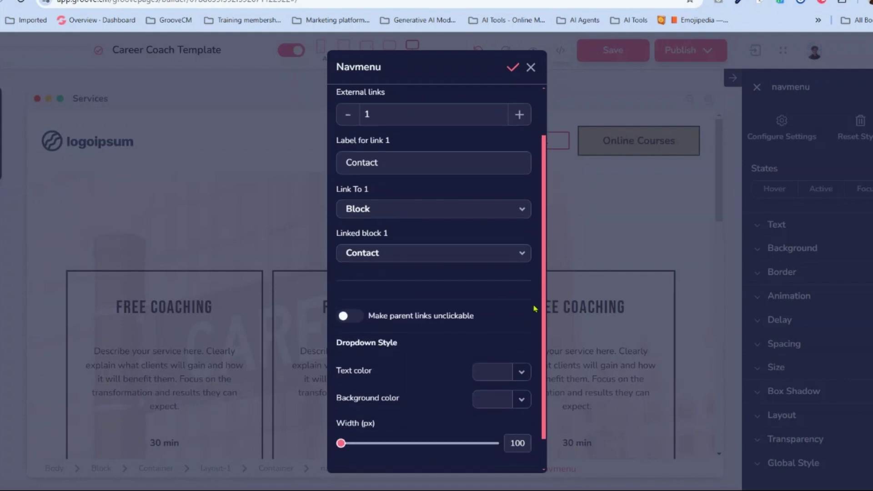
{"action": "left_click", "coordinate": [512, 70]}
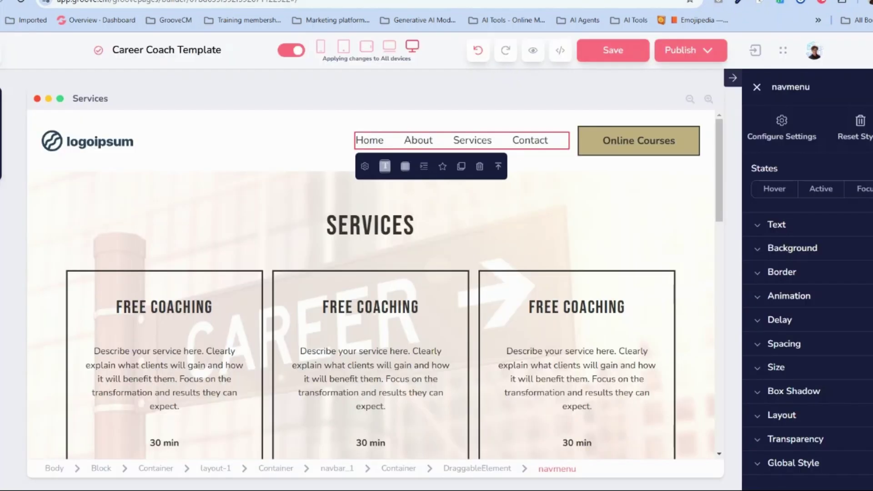
- Switch to the published Career Coach site and follow the Contact menu link to the Get In Touch section
{"action": "left_click", "coordinate": [46, 0]}
{"action": "scroll", "coordinate": [557, 183], "scroll_direction": "up", "scroll_amount": 12}
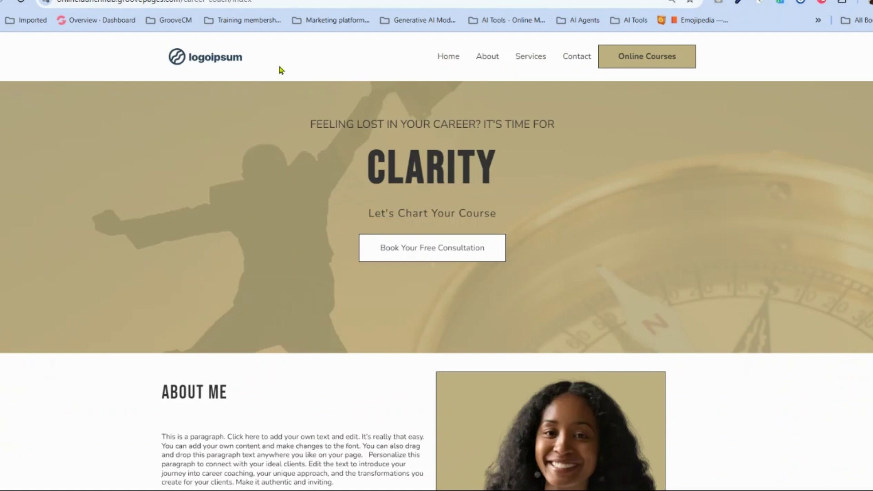
{"action": "left_click", "coordinate": [572, 58]}
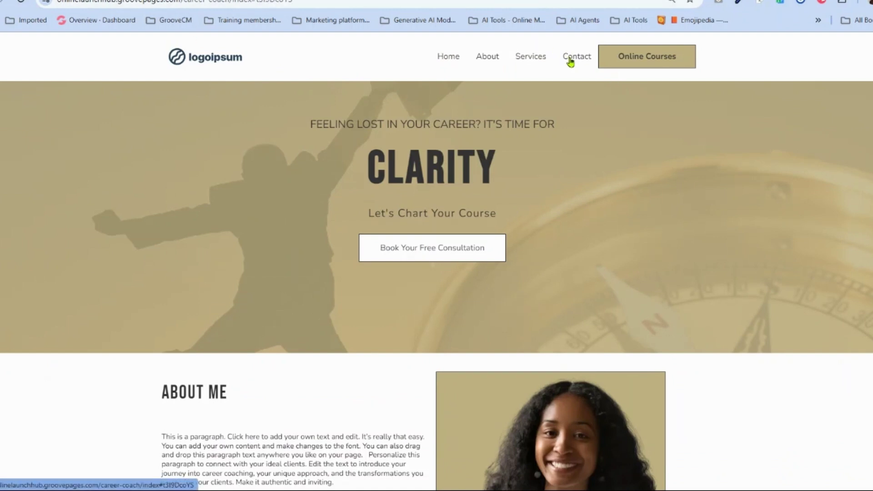
{"action": "left_click", "coordinate": [571, 59]}
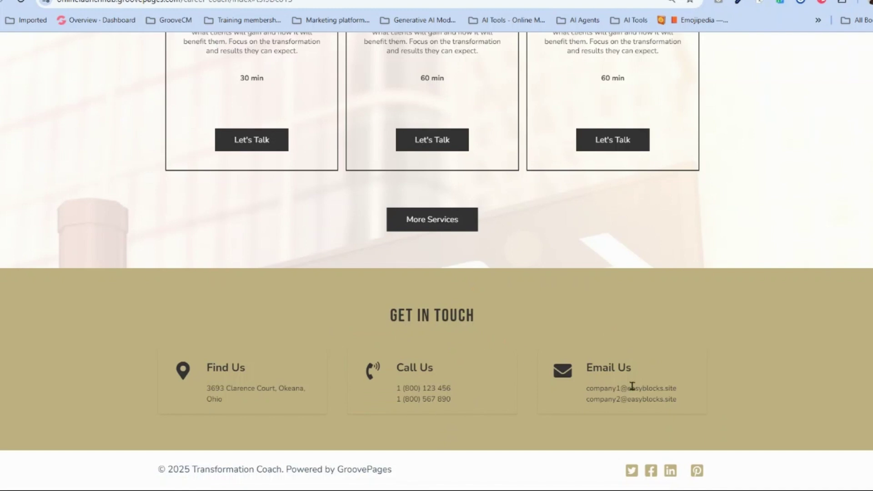
- Review the published Career Coach home page from the hero section through About Me and the coaching services to Get In Touch
{"action": "key", "text": "Home"}
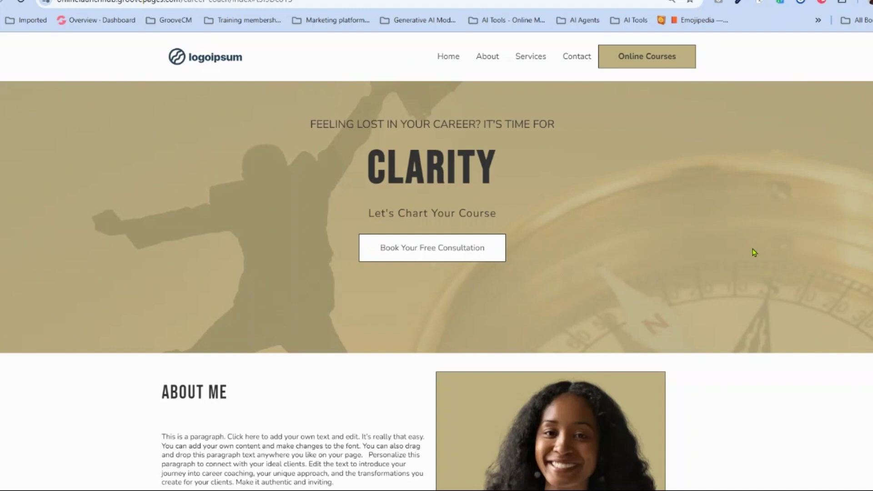
{"action": "scroll", "coordinate": [754, 252], "scroll_direction": "down", "scroll_amount": 5}
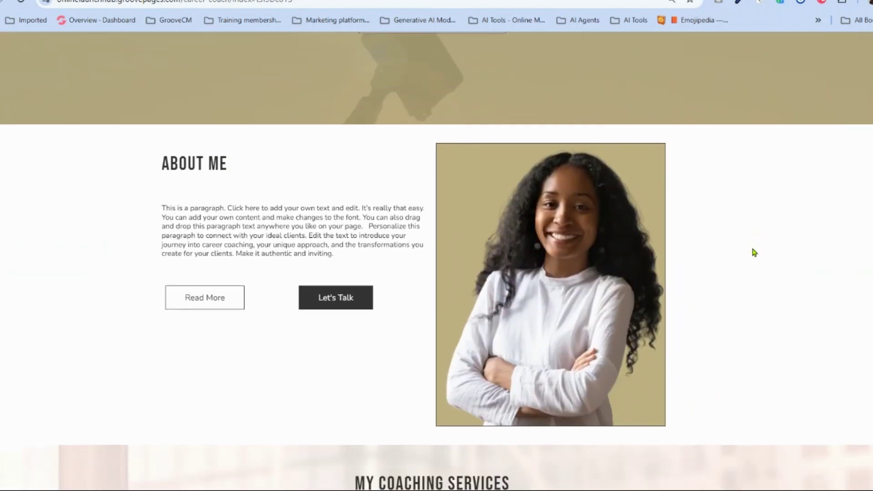
{"action": "scroll", "coordinate": [754, 253], "scroll_direction": "down", "scroll_amount": 10}
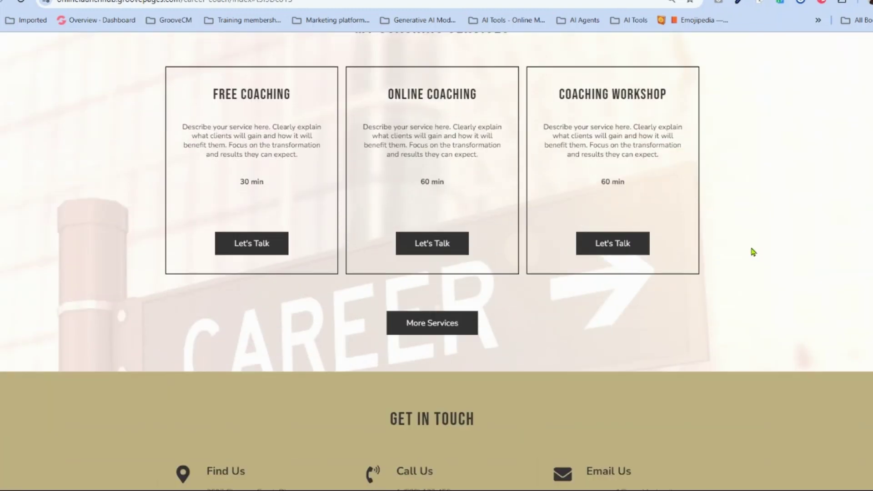
{"action": "scroll", "coordinate": [754, 252], "scroll_direction": "down", "scroll_amount": 2}
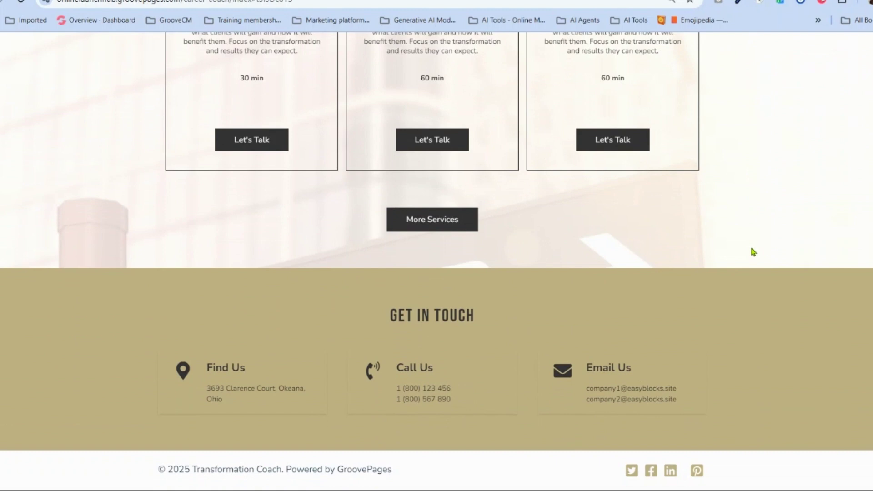
{"action": "scroll", "coordinate": [753, 250], "scroll_direction": "up", "scroll_amount": 20}
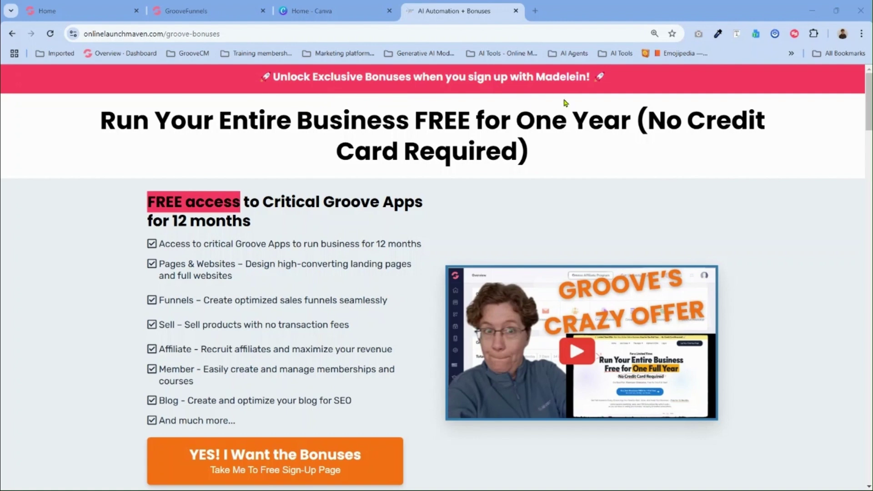
- On the Groove bonuses page, read through the free access offer and the descriptions of Bonus #1 to Bonus #7
{"action": "scroll", "coordinate": [564, 103], "scroll_direction": "down", "scroll_amount": 10}
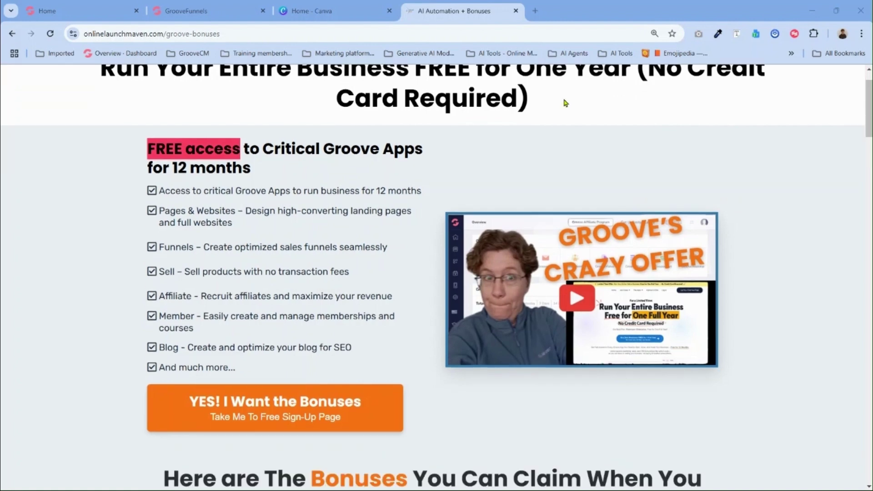
{"action": "scroll", "coordinate": [564, 102], "scroll_direction": "down", "scroll_amount": 2}
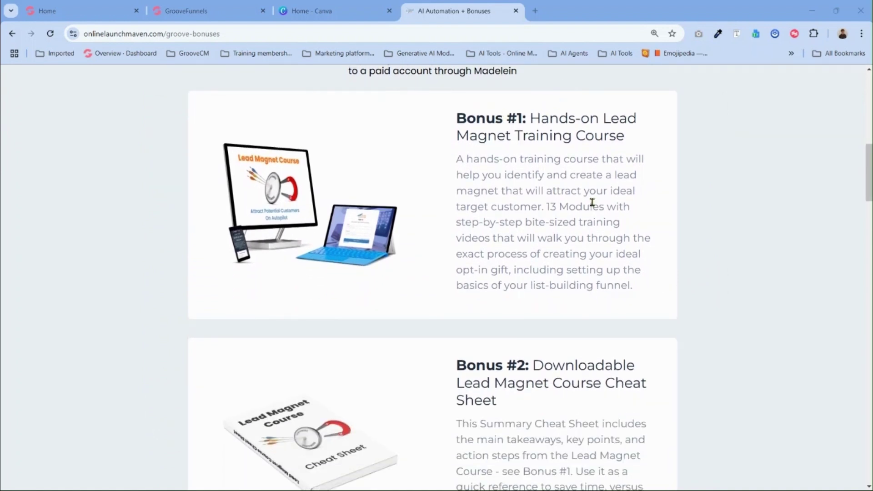
{"action": "scroll", "coordinate": [635, 217], "scroll_direction": "down", "scroll_amount": 1}
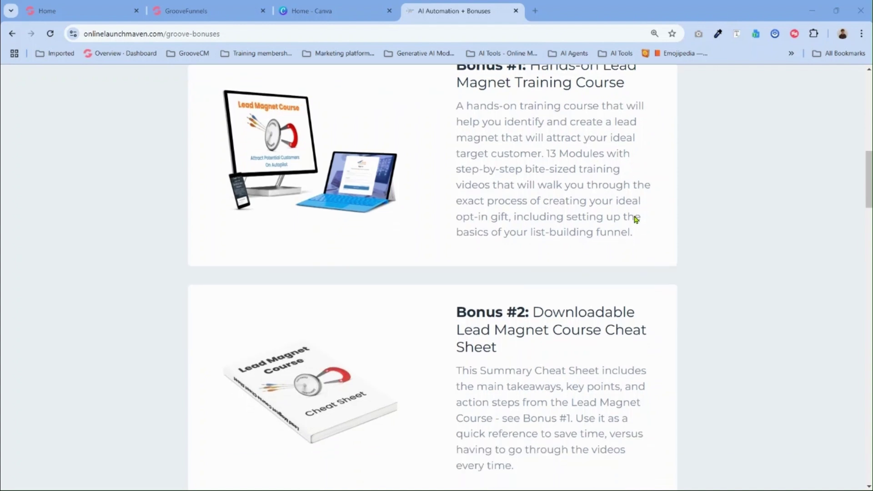
{"action": "scroll", "coordinate": [634, 215], "scroll_direction": "down", "scroll_amount": 4}
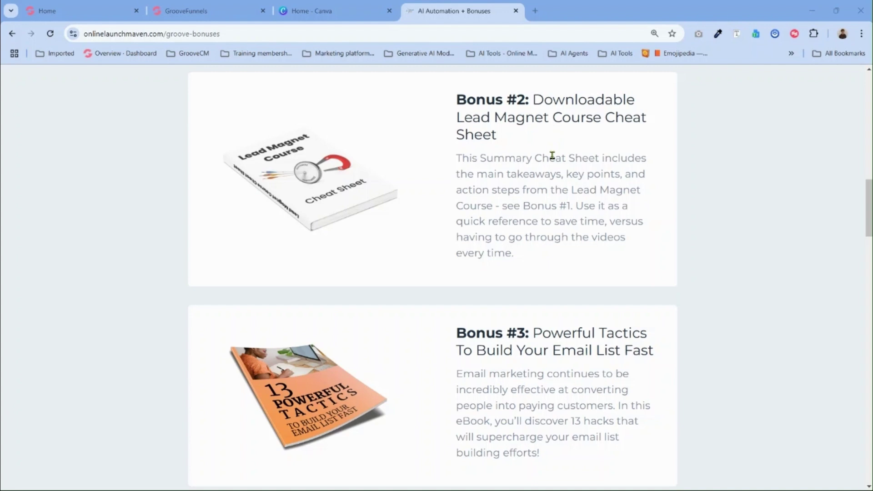
{"action": "scroll", "coordinate": [595, 249], "scroll_direction": "down", "scroll_amount": 4}
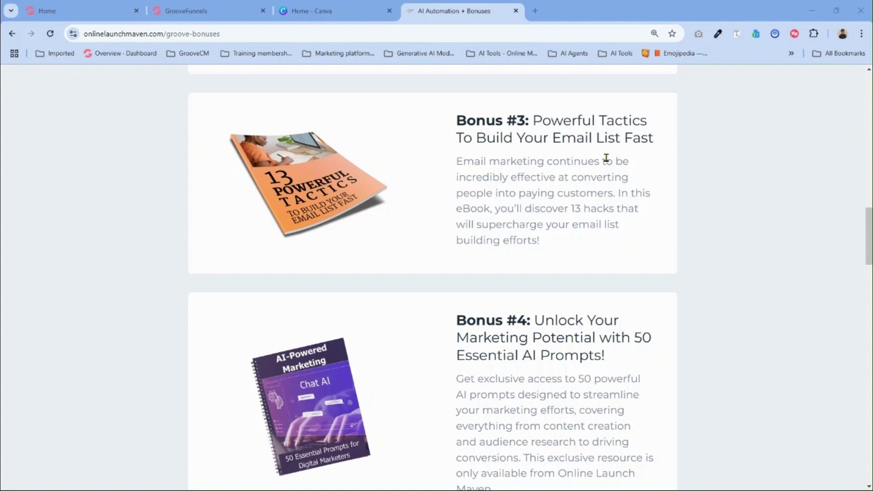
{"action": "scroll", "coordinate": [641, 161], "scroll_direction": "down", "scroll_amount": 3}
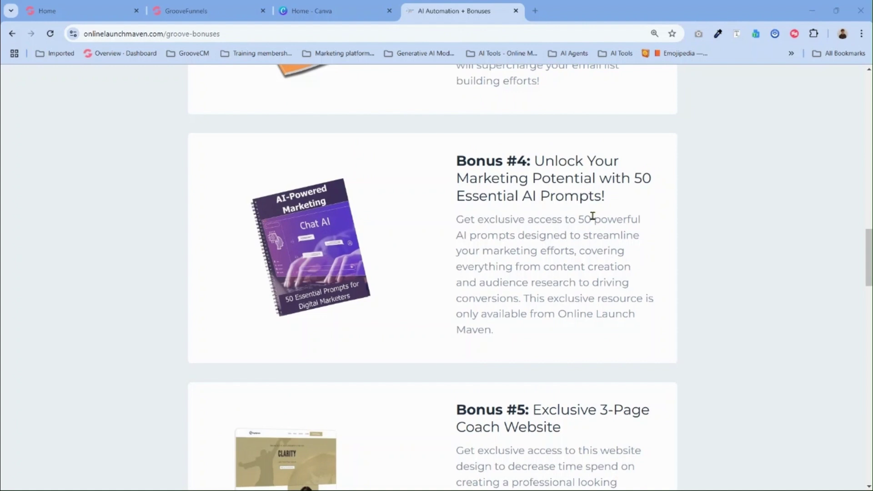
{"action": "scroll", "coordinate": [594, 217], "scroll_direction": "down", "scroll_amount": 1}
{"action": "scroll", "coordinate": [594, 217], "scroll_direction": "down", "scroll_amount": 5}
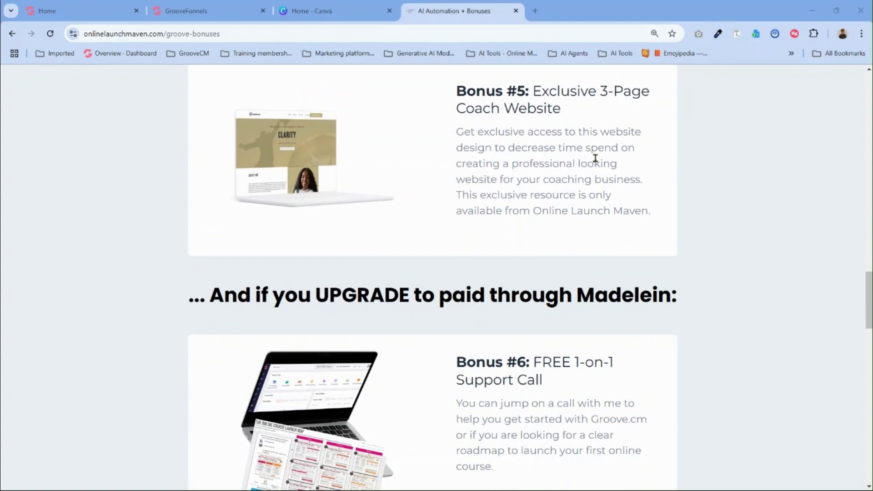
{"action": "scroll", "coordinate": [580, 183], "scroll_direction": "down", "scroll_amount": 4}
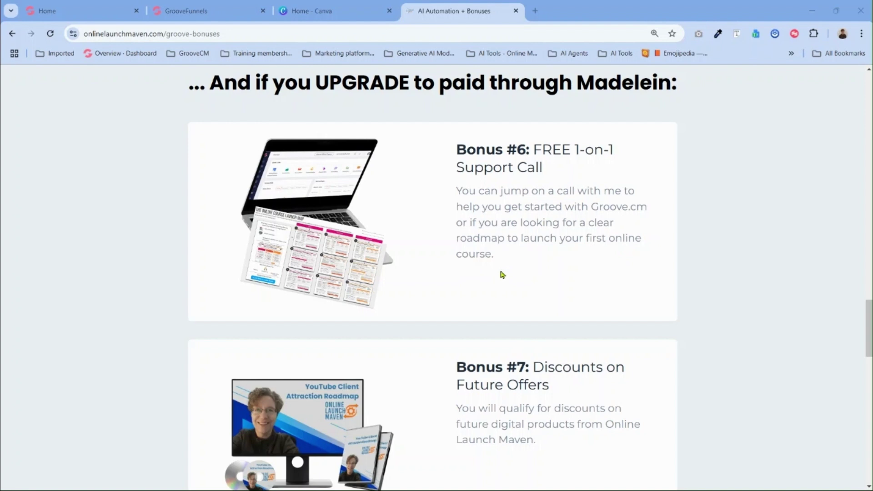
{"action": "scroll", "coordinate": [502, 274], "scroll_direction": "down", "scroll_amount": 5}
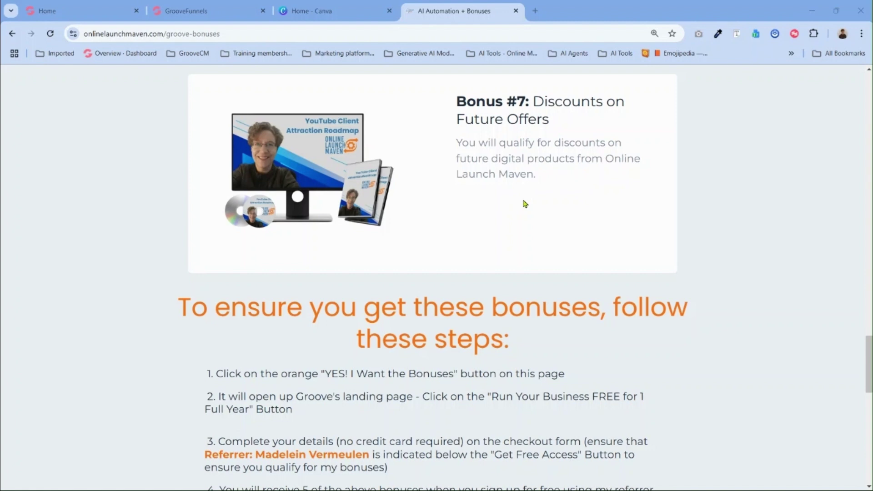
- Examine the steps for claiming the bonuses, the referrer line on the sample sign-up form and the qualification note
{"action": "scroll", "coordinate": [525, 204], "scroll_direction": "down", "scroll_amount": 2}
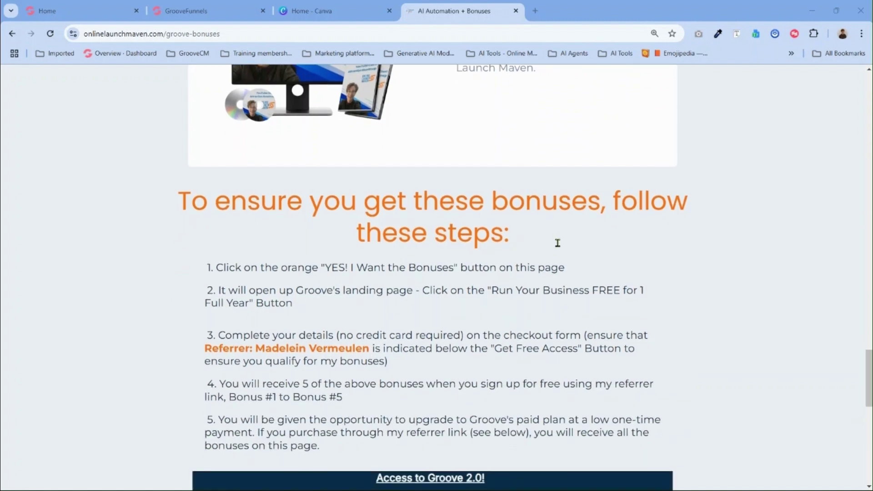
{"action": "scroll", "coordinate": [557, 240], "scroll_direction": "down", "scroll_amount": 2}
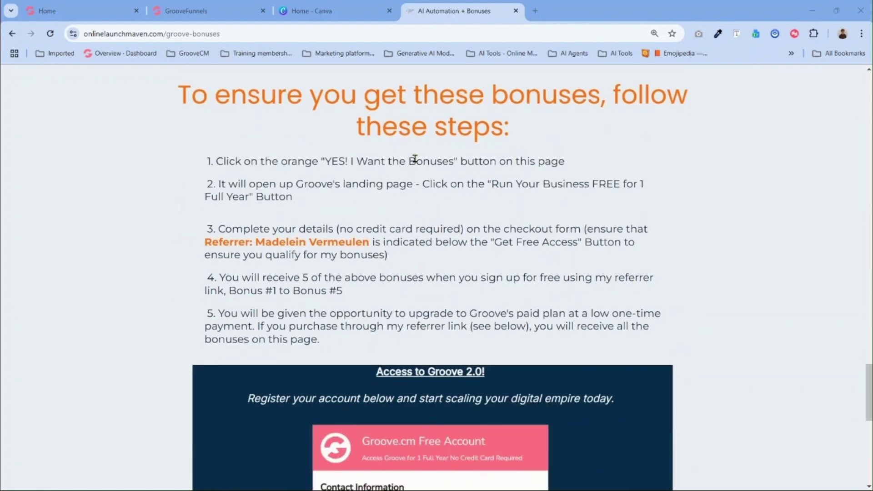
{"action": "scroll", "coordinate": [432, 207], "scroll_direction": "down", "scroll_amount": 8}
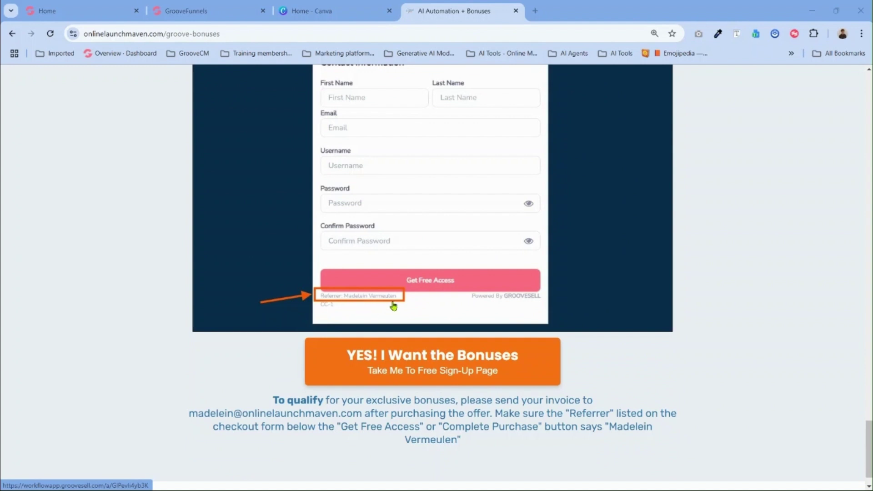
{"action": "scroll", "coordinate": [394, 306], "scroll_direction": "down", "scroll_amount": 1}
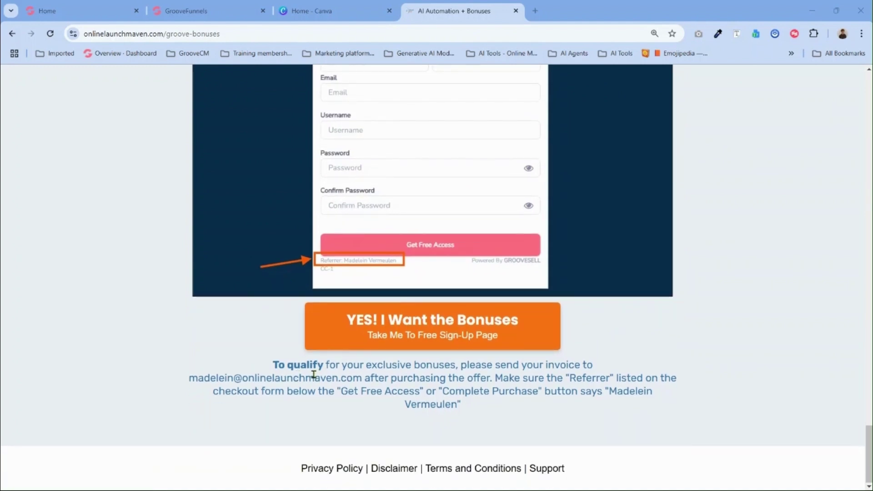